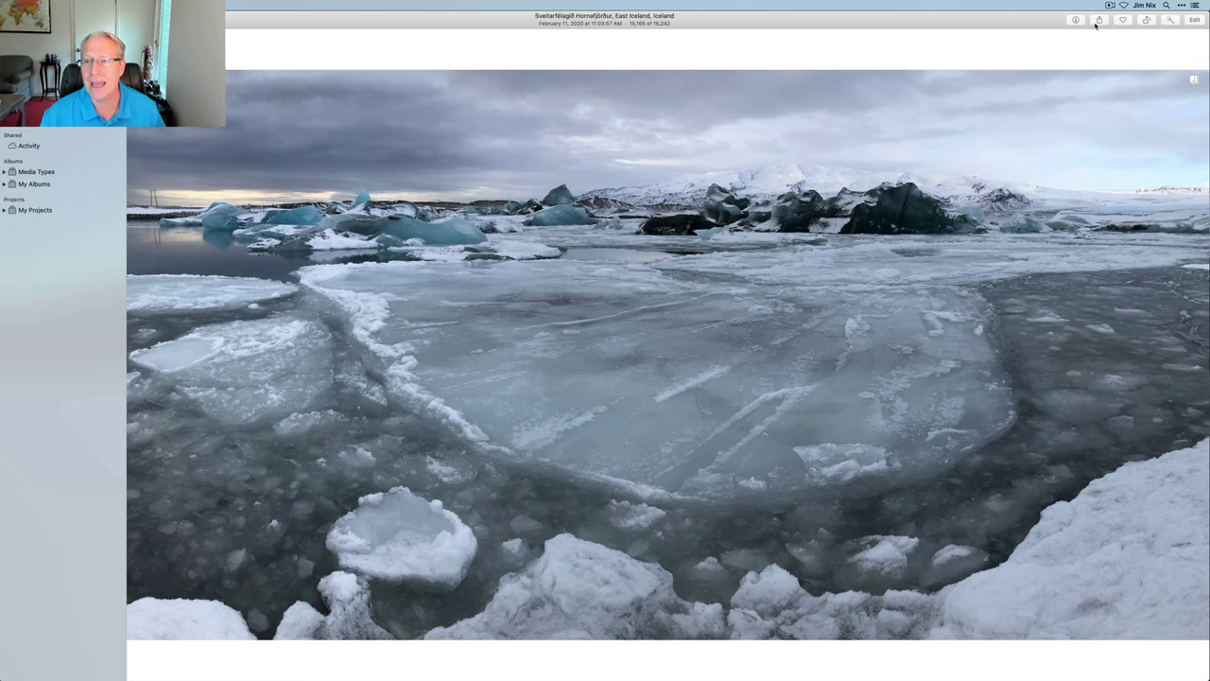
Enter edit mode on the glacier-lagoon panorama in Apple Photos.
left_click(1195, 20)
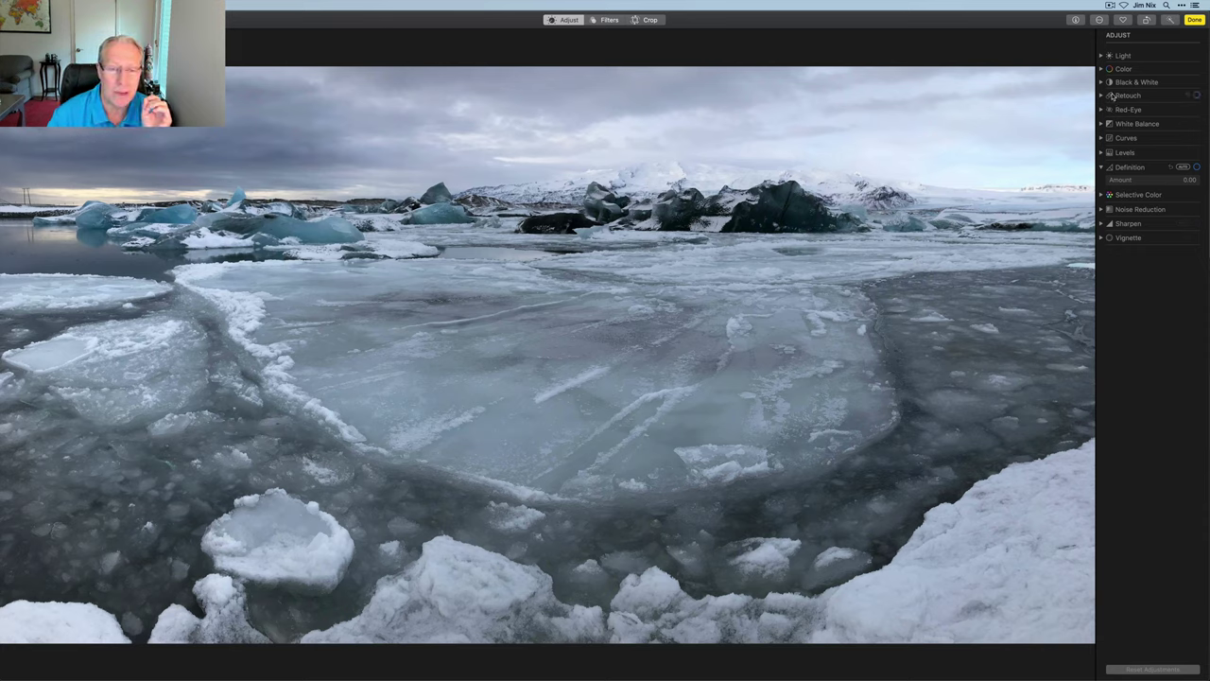
Verify Pixelmator Pro is ticked in the extension settings, then return to the extensions list.
left_click(1099, 19)
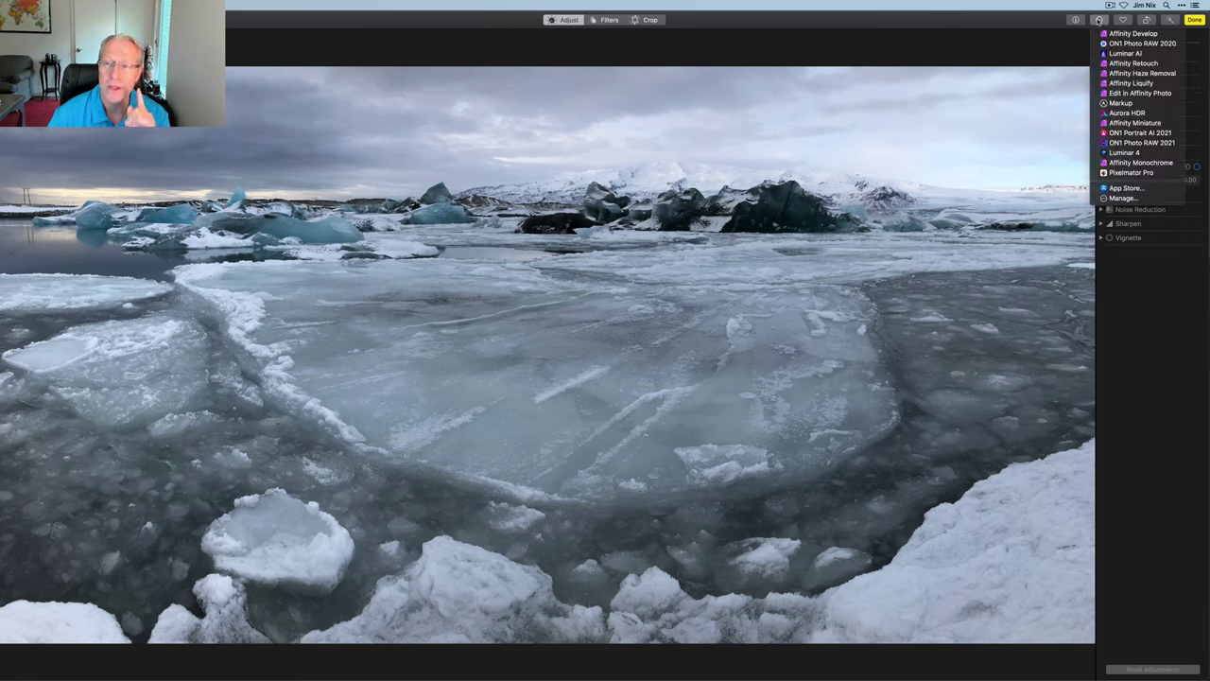
left_click(1104, 197)
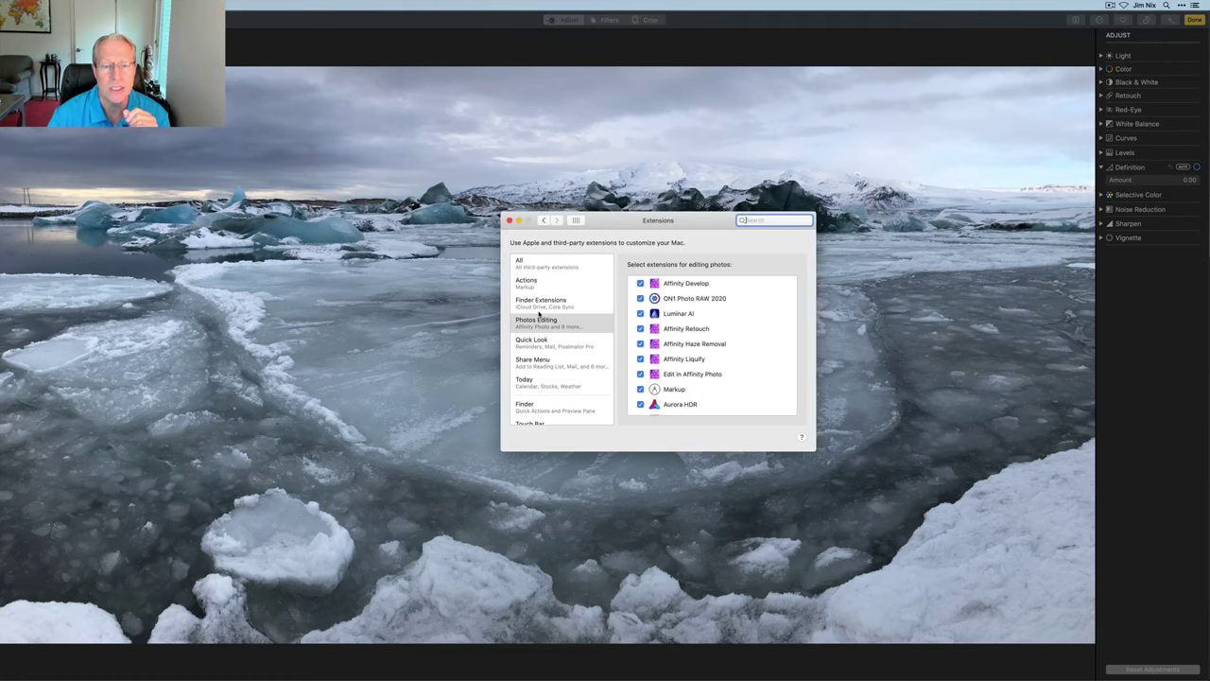
scroll(662, 378, "down", 5)
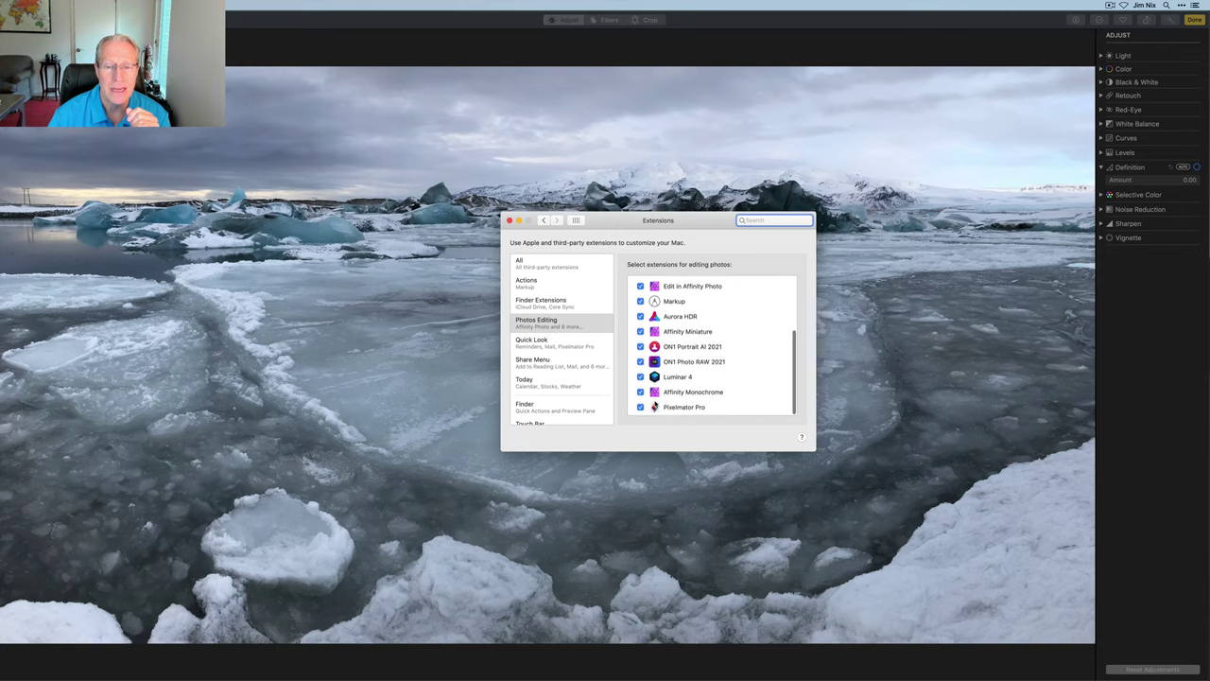
left_click(508, 219)
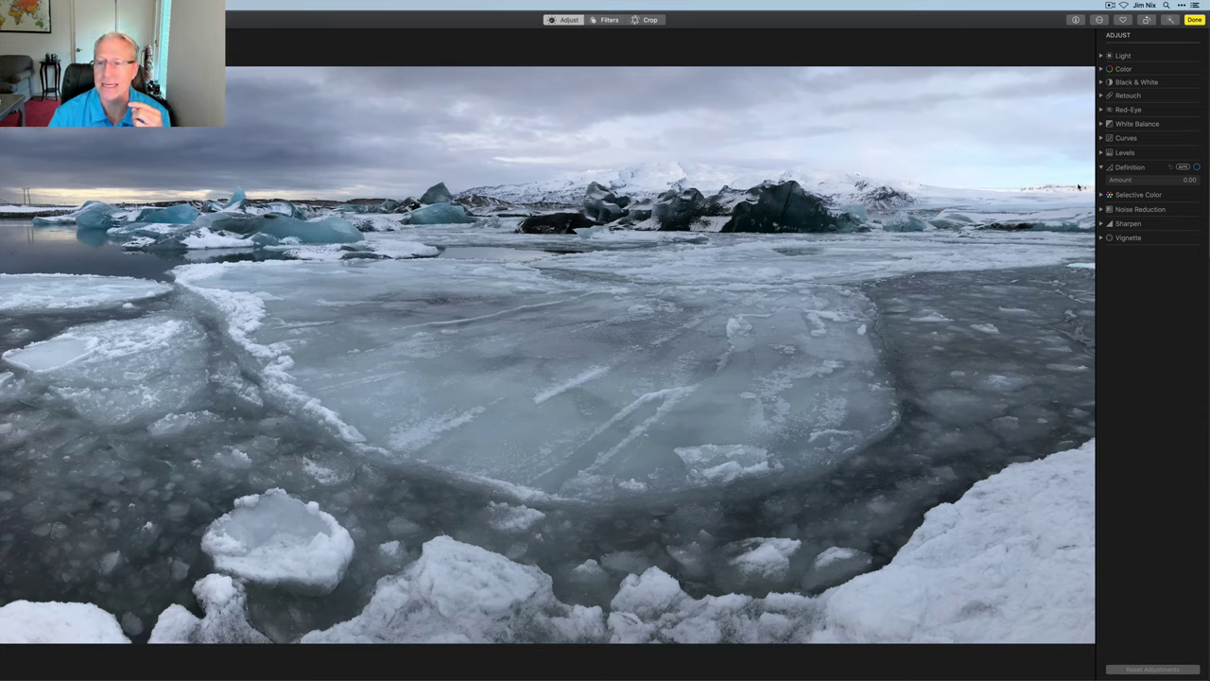
left_click(1099, 20)
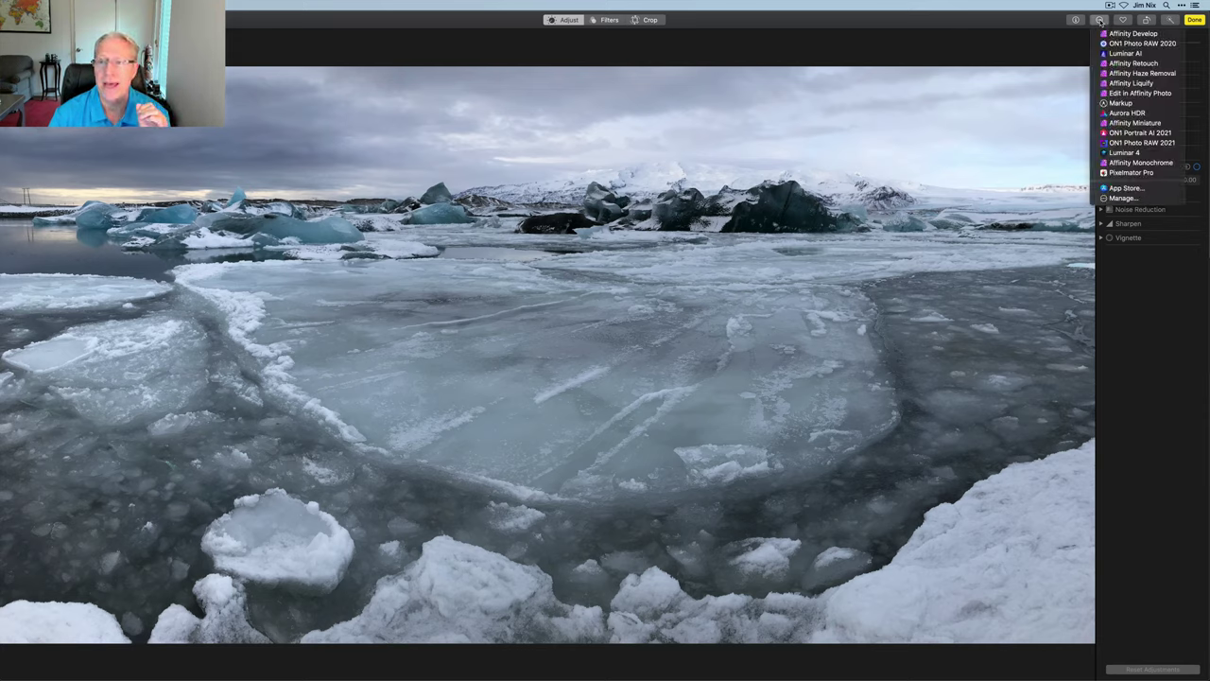
Send the panorama to Pixelmator Pro and cool White Balance to -6% temperature.
left_click(1130, 172)
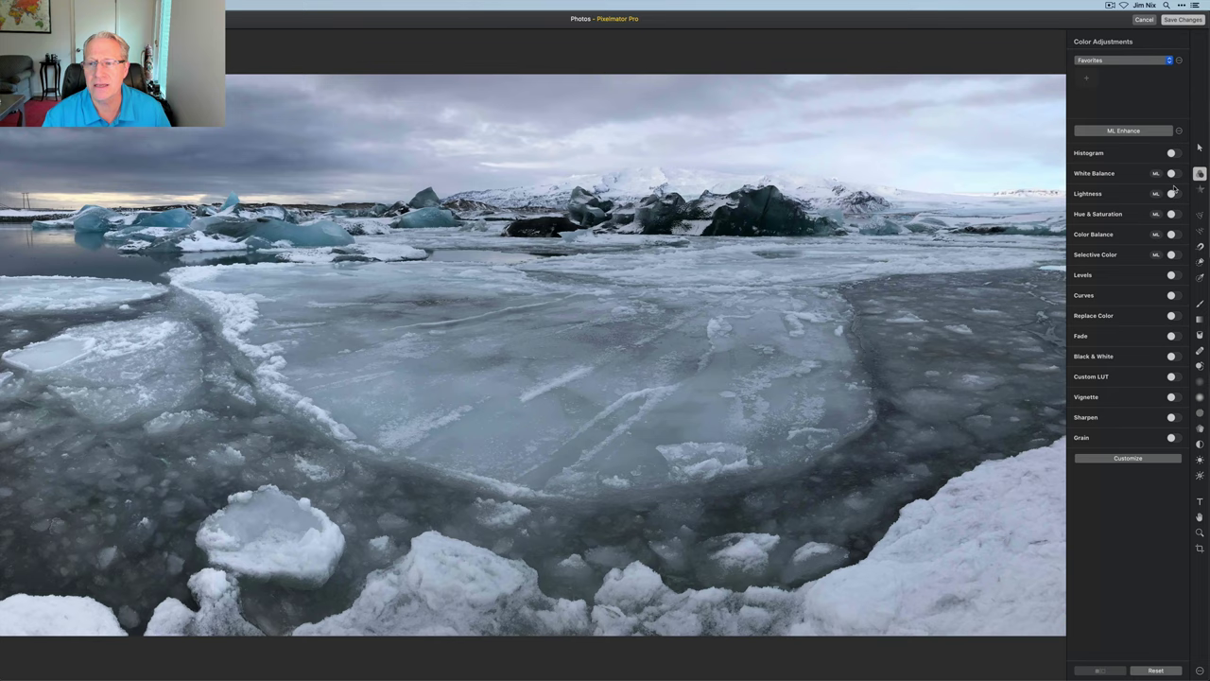
left_click(1173, 174)
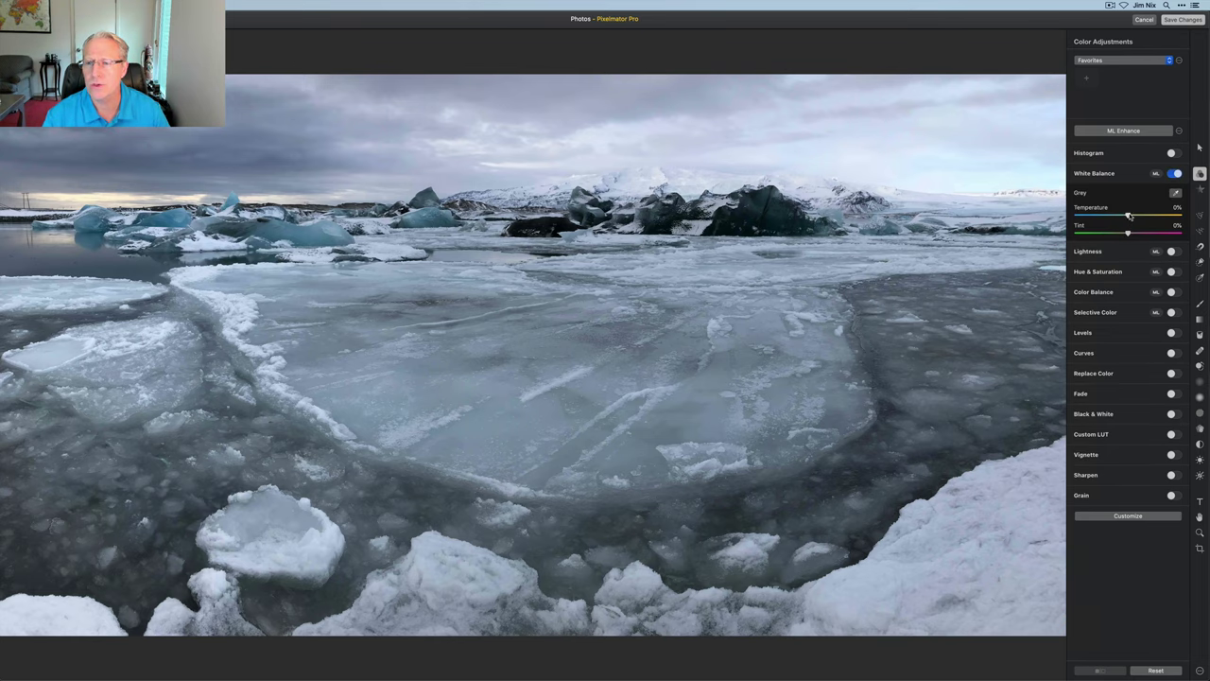
left_click_drag(1129, 217, 1126, 216)
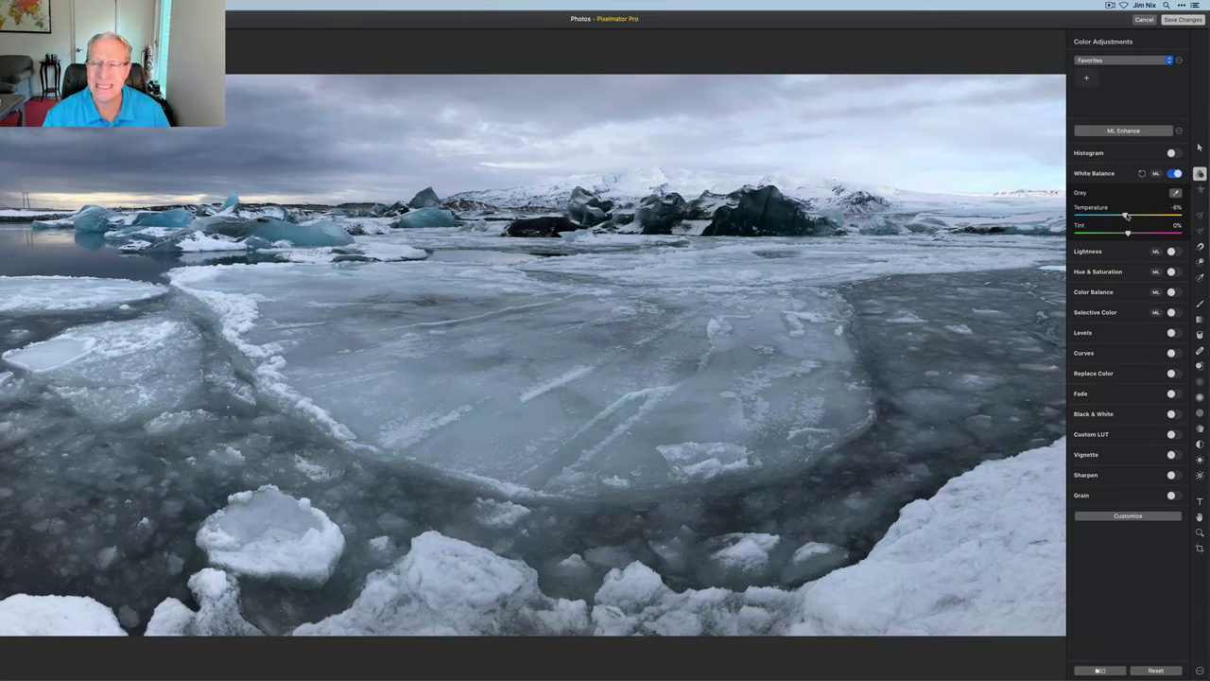
Enable Lightness with Contrast 61%, Highlights -2%, Shadows 2%, Black Point 14%, comparing before/after.
left_click(1173, 251)
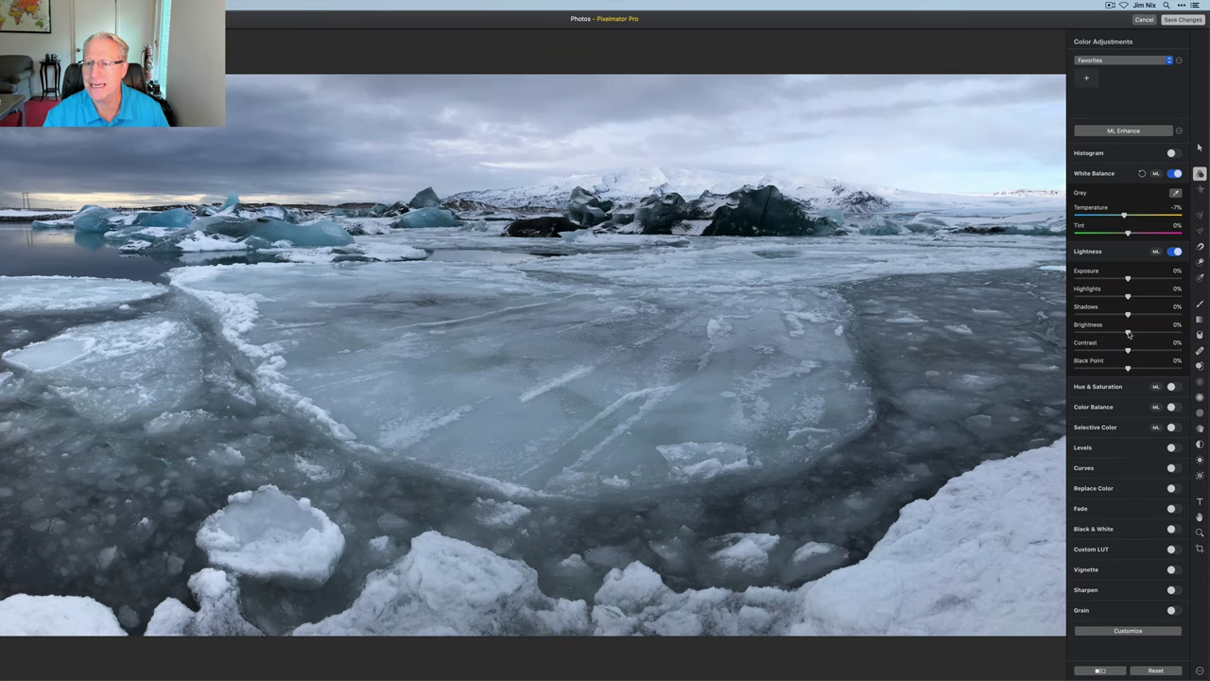
left_click_drag(1128, 350, 1159, 348)
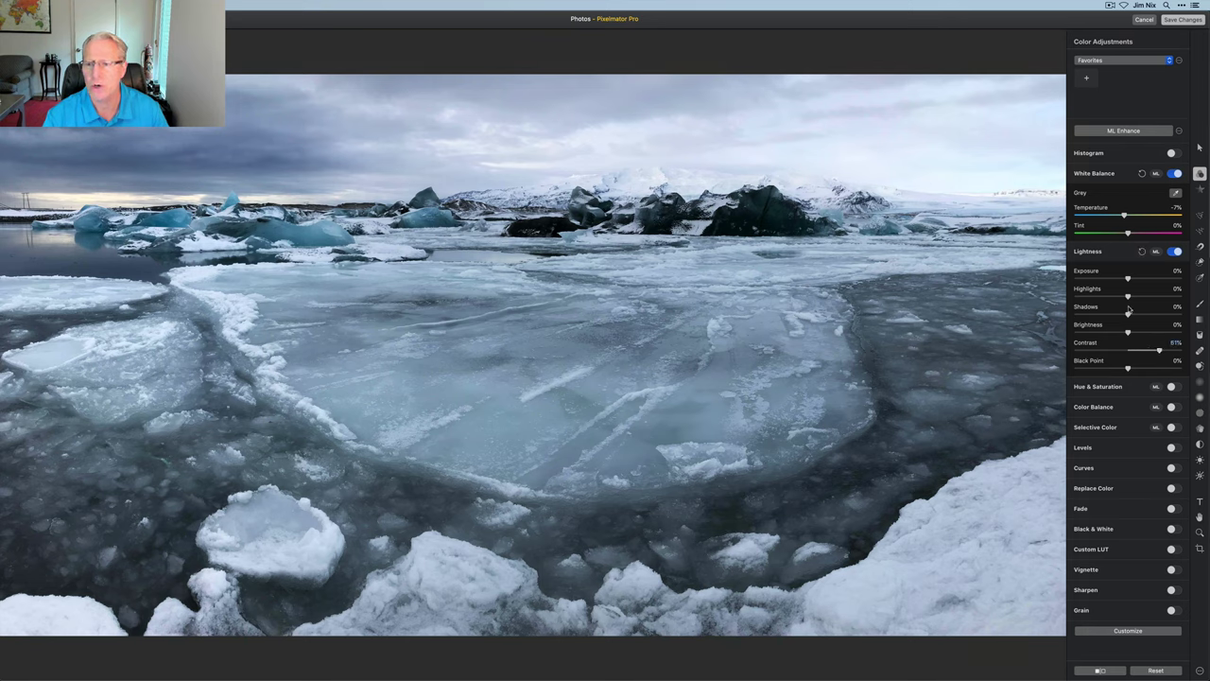
left_click_drag(1127, 298, 1123, 297)
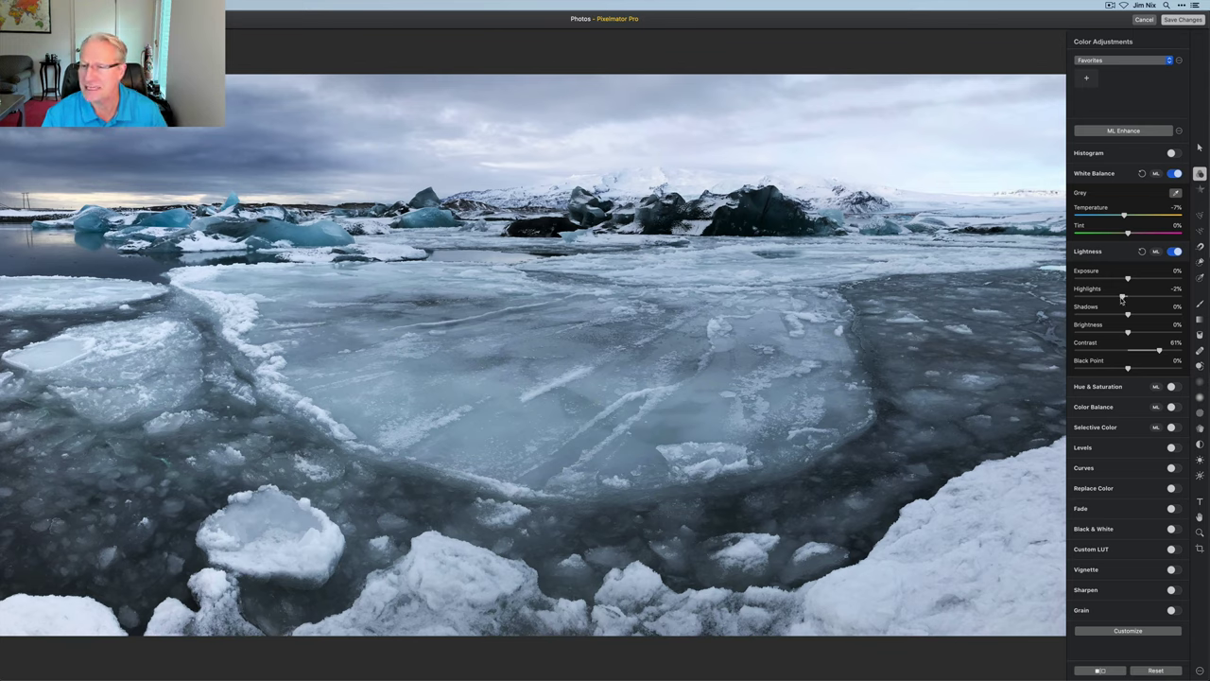
left_click_drag(1127, 312, 1132, 314)
left_click_drag(1128, 371, 1135, 369)
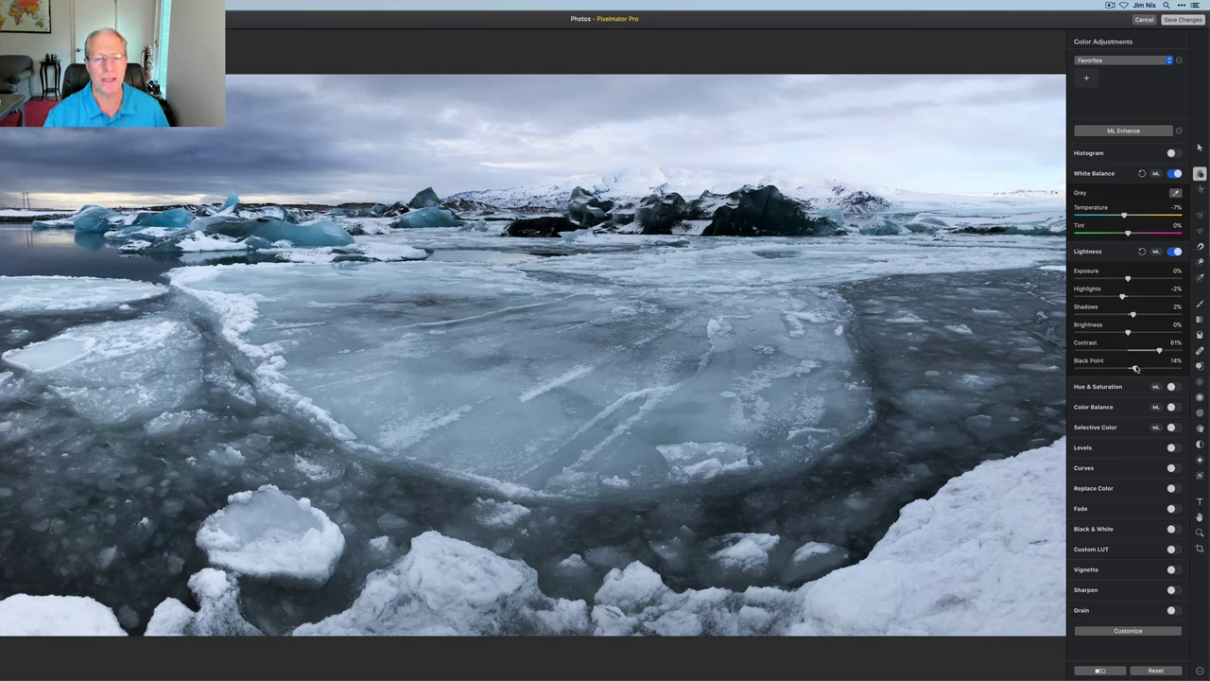
left_click(1173, 252)
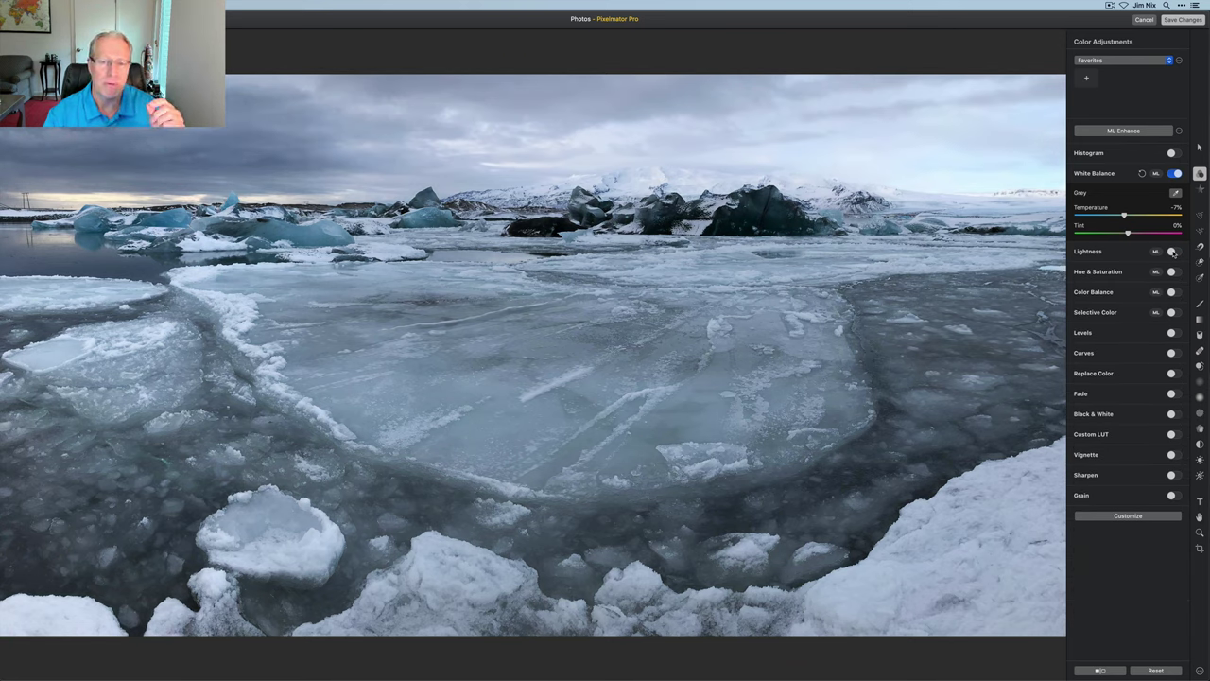
left_click(1172, 251)
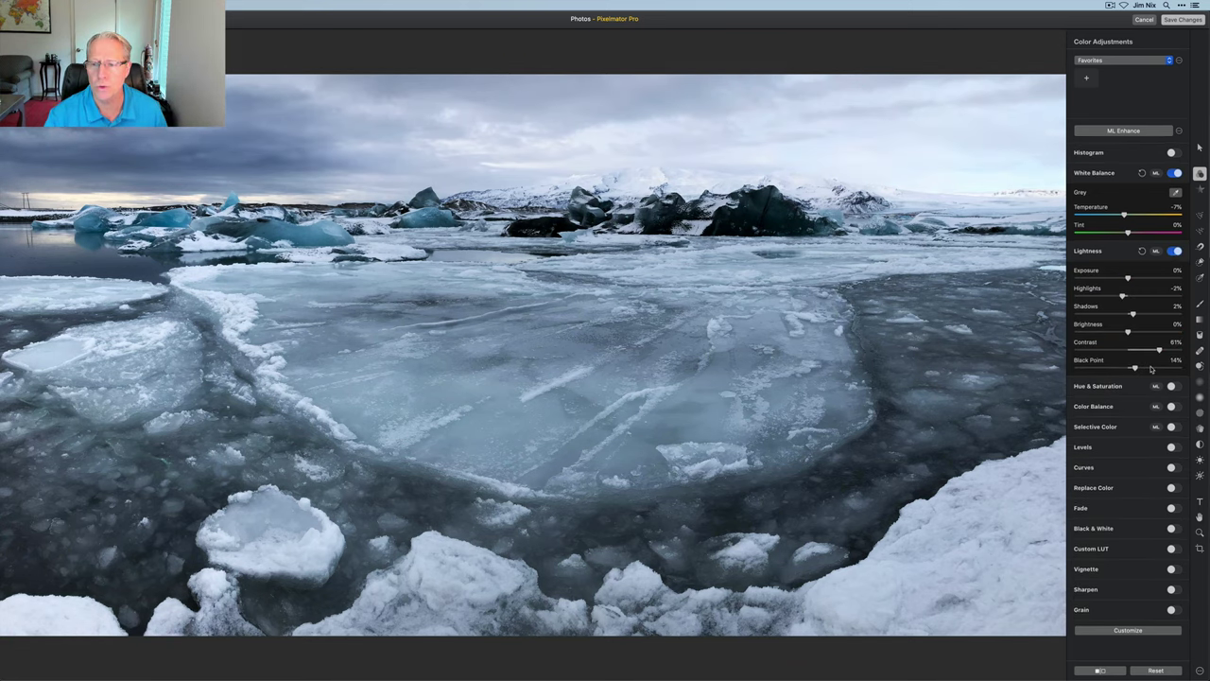
Turn on Hue & Saturation and raise Vibrance to 31%.
left_click(1171, 386)
scroll(1134, 407, "down", 1)
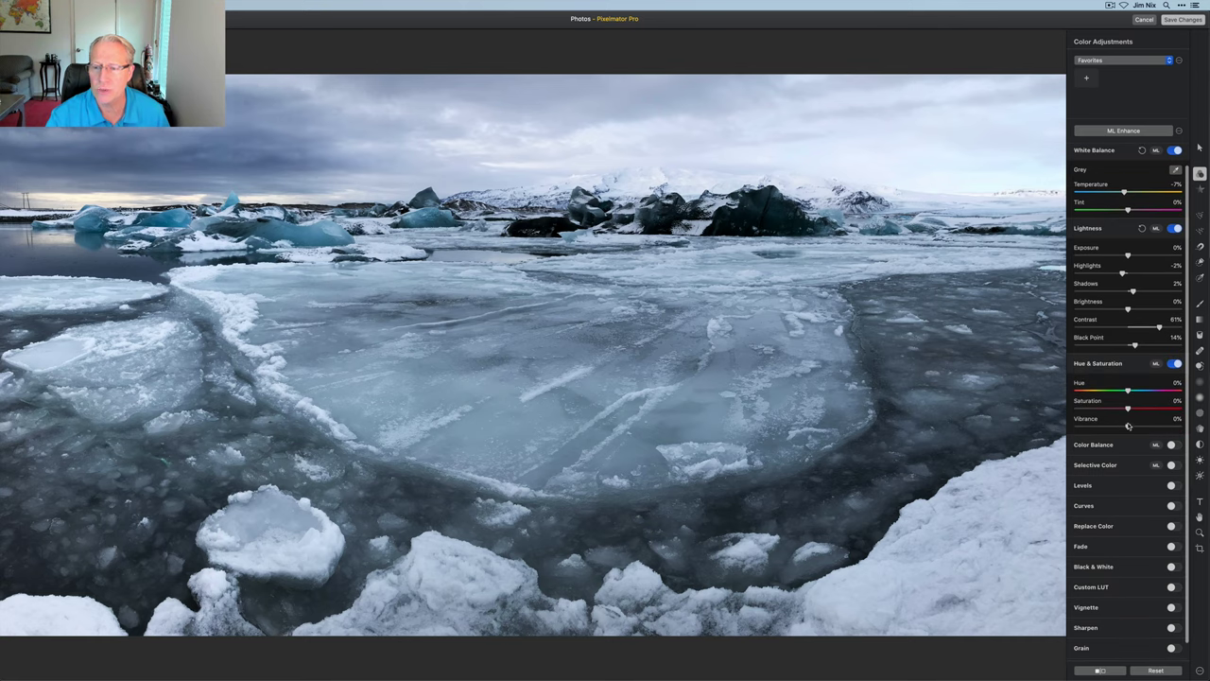
left_click_drag(1128, 427, 1144, 428)
scroll(1143, 427, "down", 2)
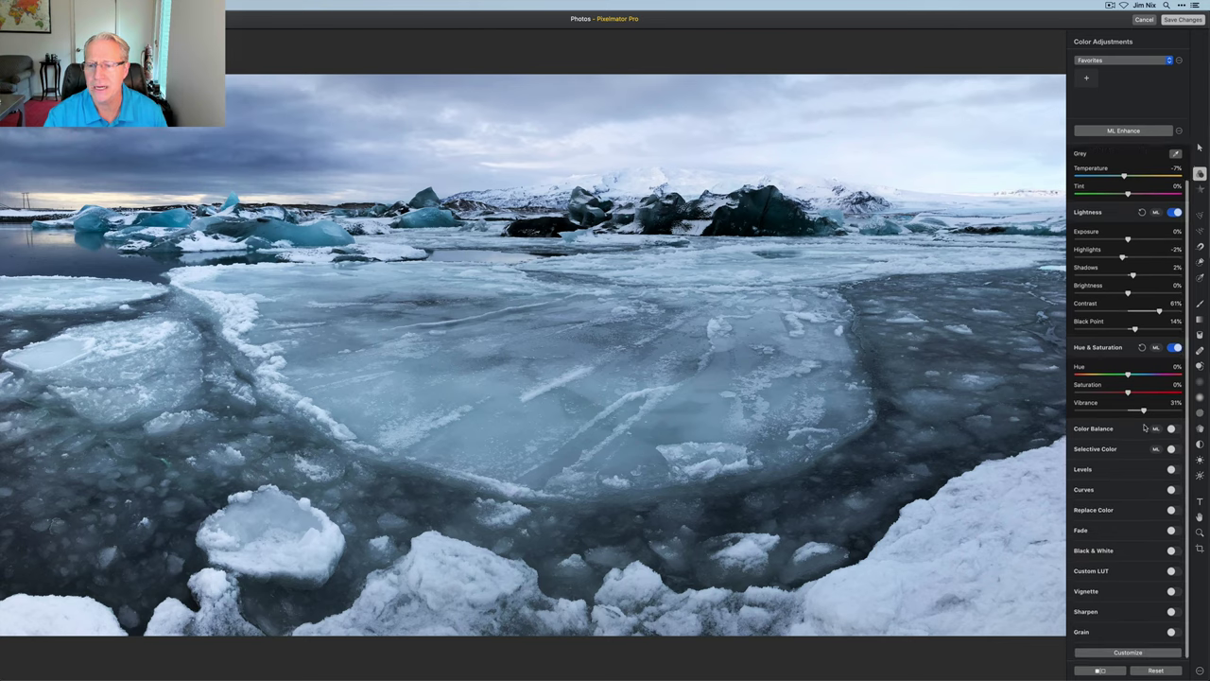
Enable Selective Color on the blues with Saturation -2% and Brightness 33%.
left_click(1173, 447)
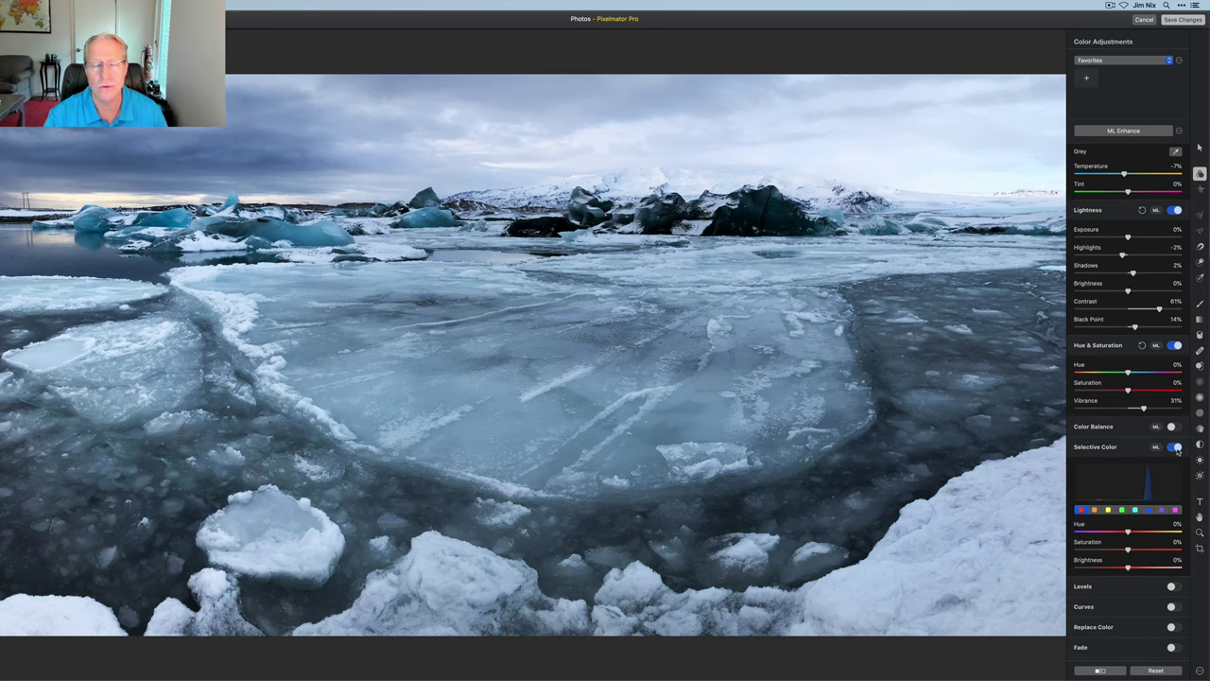
scroll(1172, 452, "down", 5)
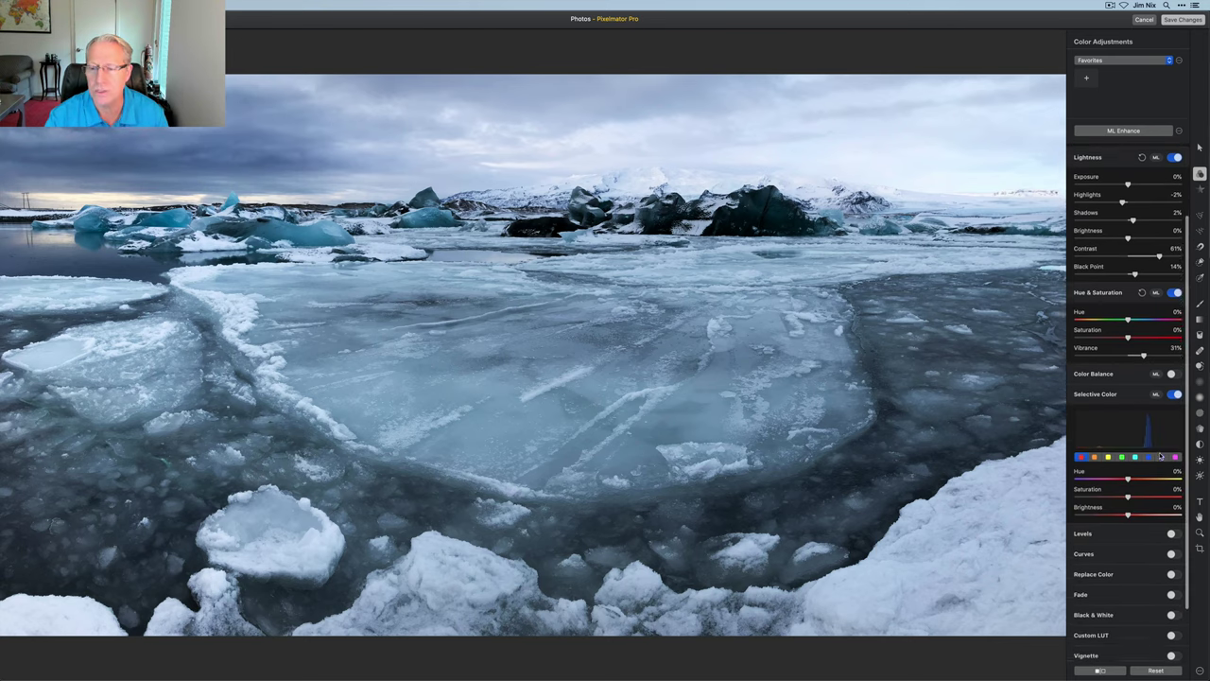
left_click(1150, 451)
scroll(1150, 452, "down", 3)
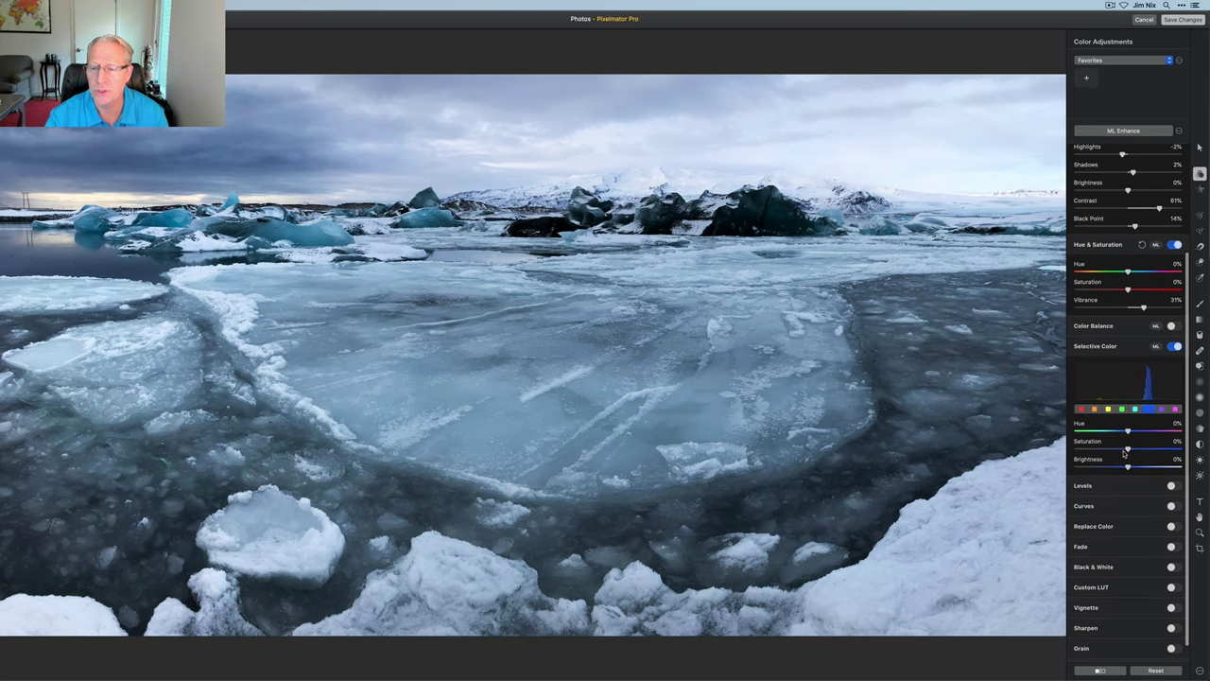
left_click(1127, 449)
left_click_drag(1127, 451, 1127, 451)
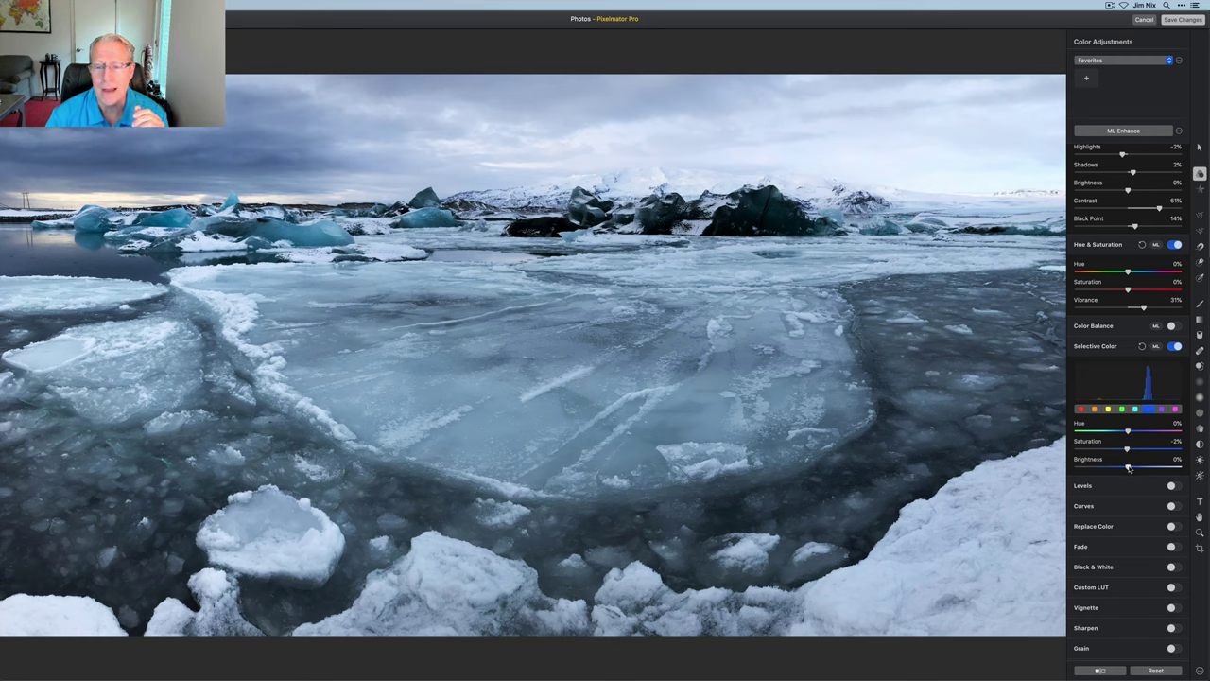
left_click_drag(1127, 468, 1146, 467)
scroll(1146, 467, "down", 2)
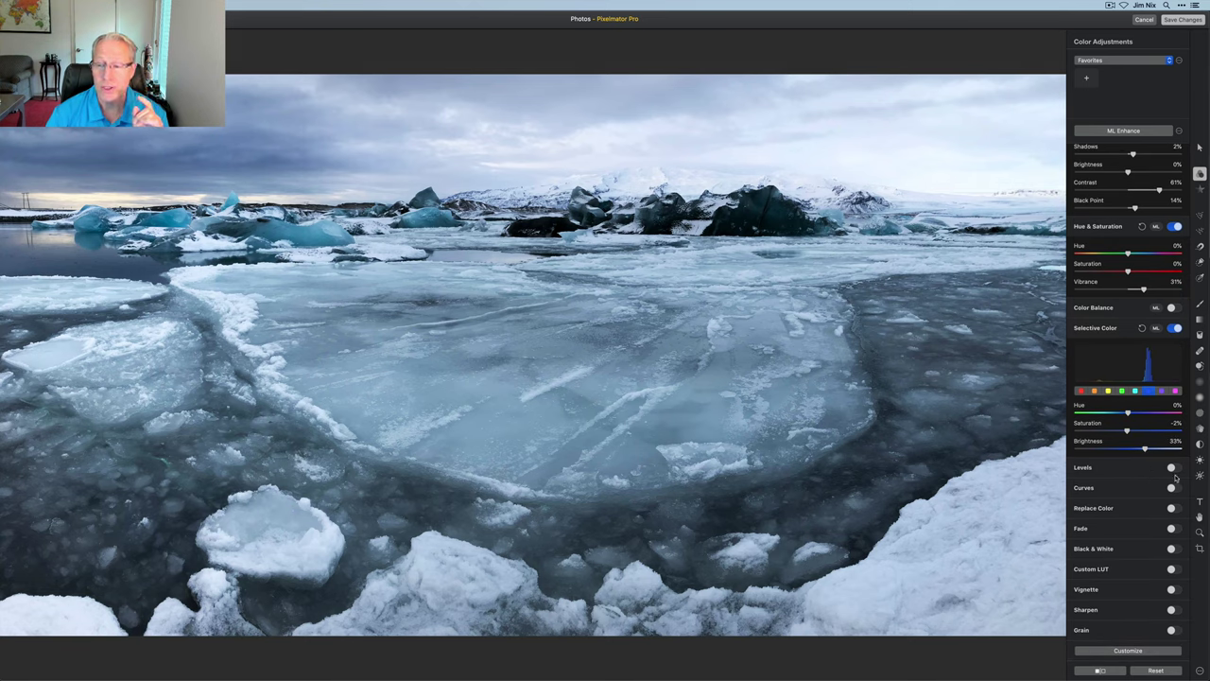
Switch on Levels and set it to the Luminance channel.
left_click(1172, 467)
scroll(1151, 484, "down", 2)
scroll(1151, 484, "down", 4)
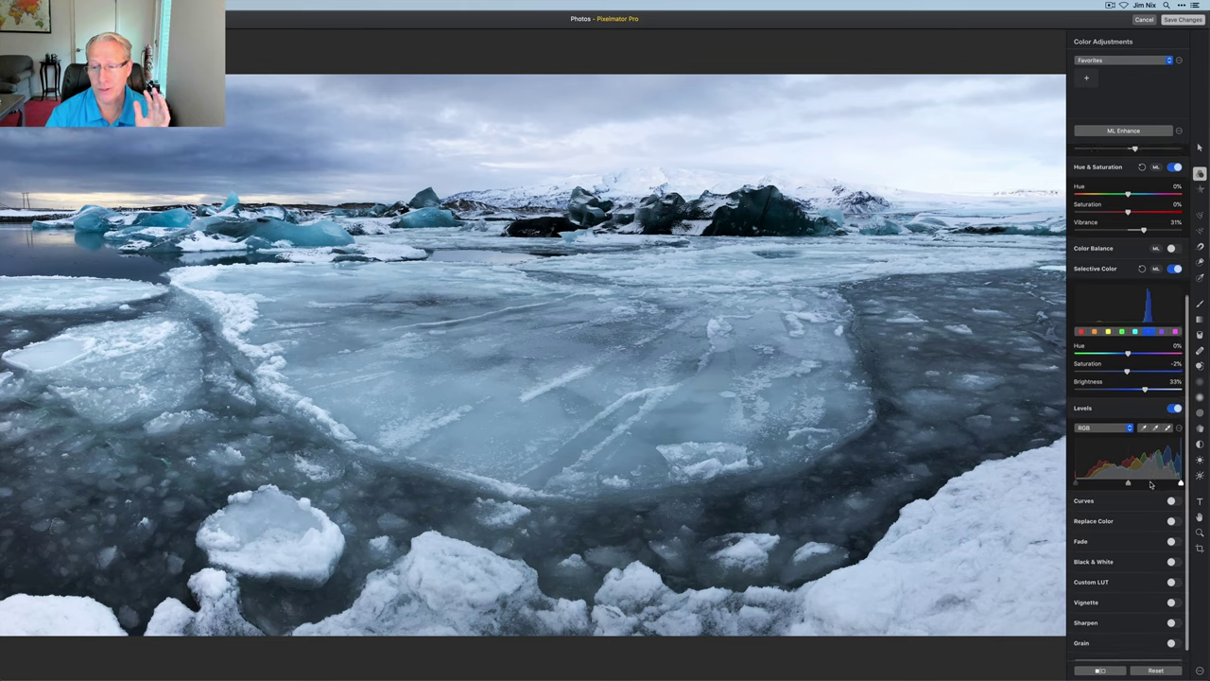
left_click(1101, 428)
left_click(1099, 419)
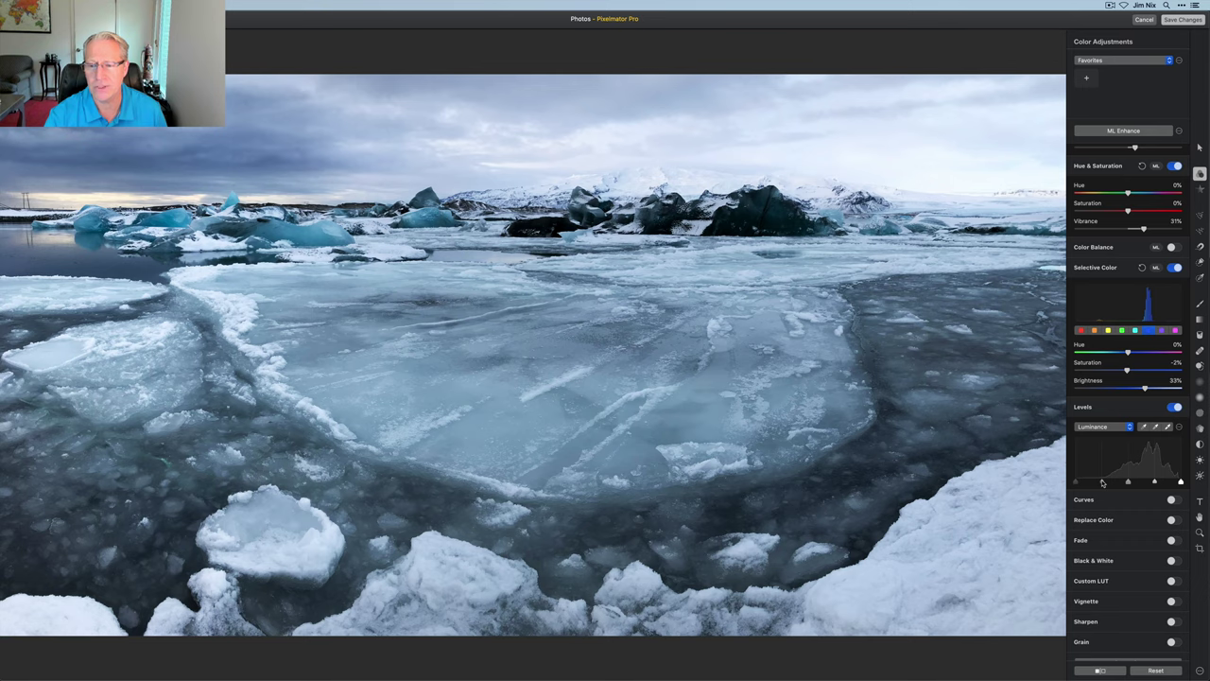
Adjust the luminance handles: highlight to about 79% and black point to 2%.
mouse_move(1103, 483)
left_click_drag(1103, 483, 1130, 483)
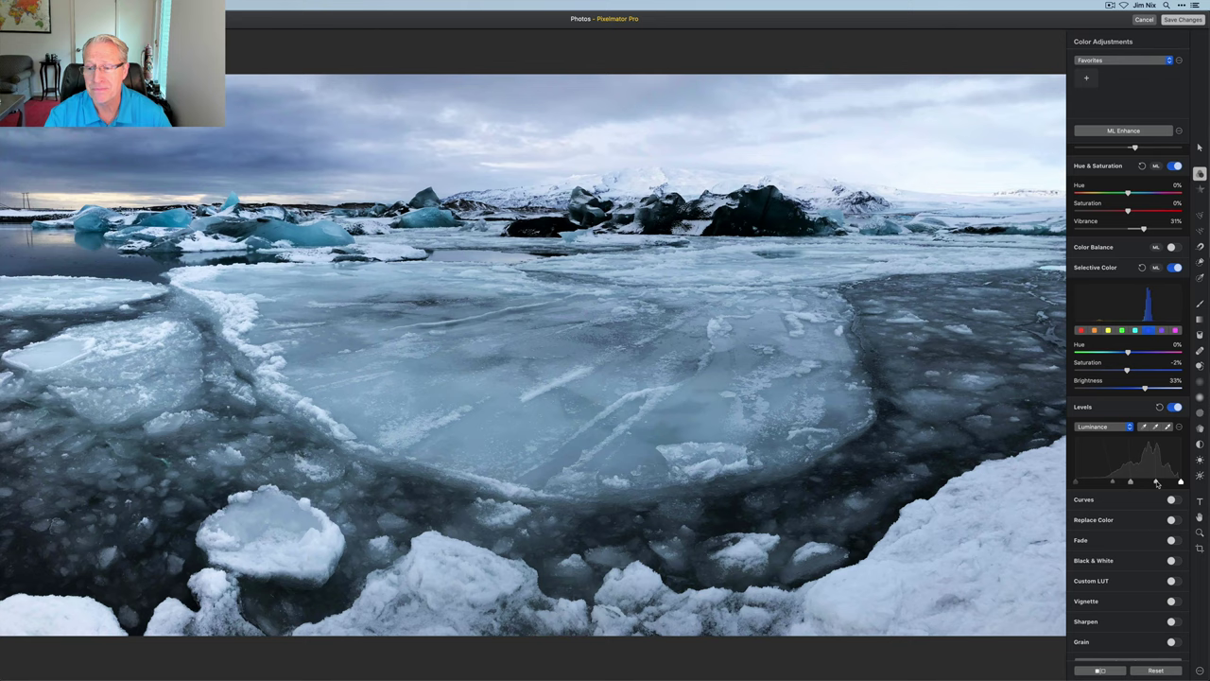
mouse_move(1155, 483)
left_click_drag(1155, 483, 1154, 483)
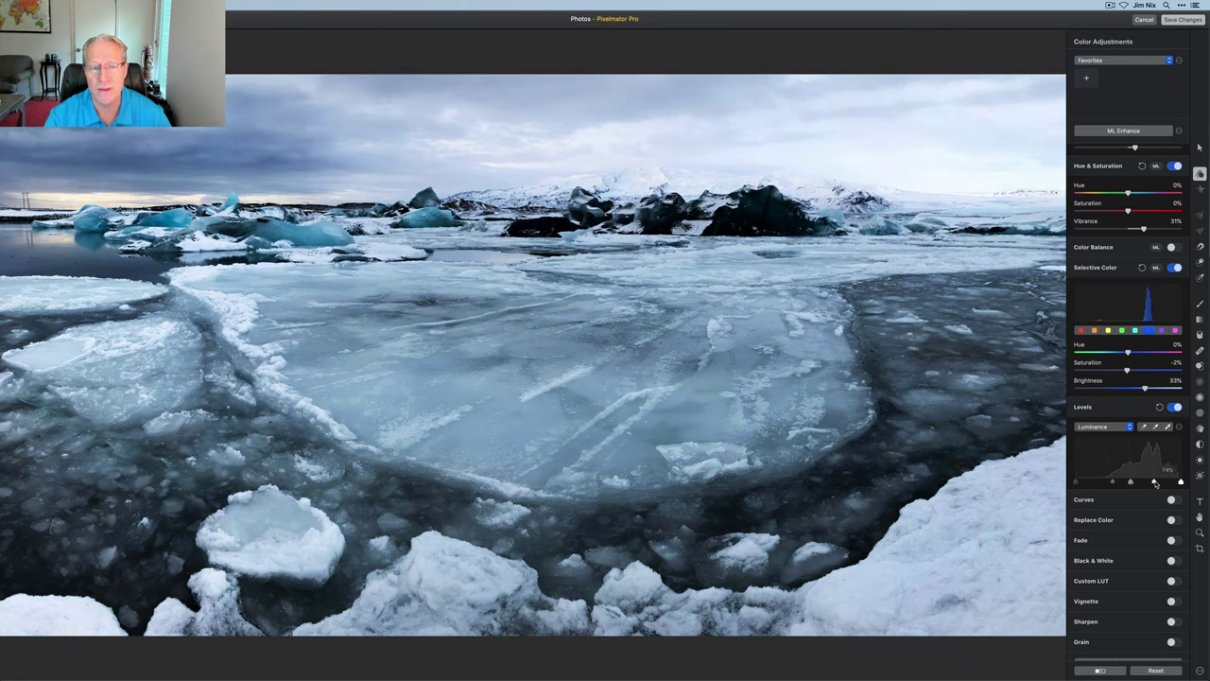
mouse_move(1180, 484)
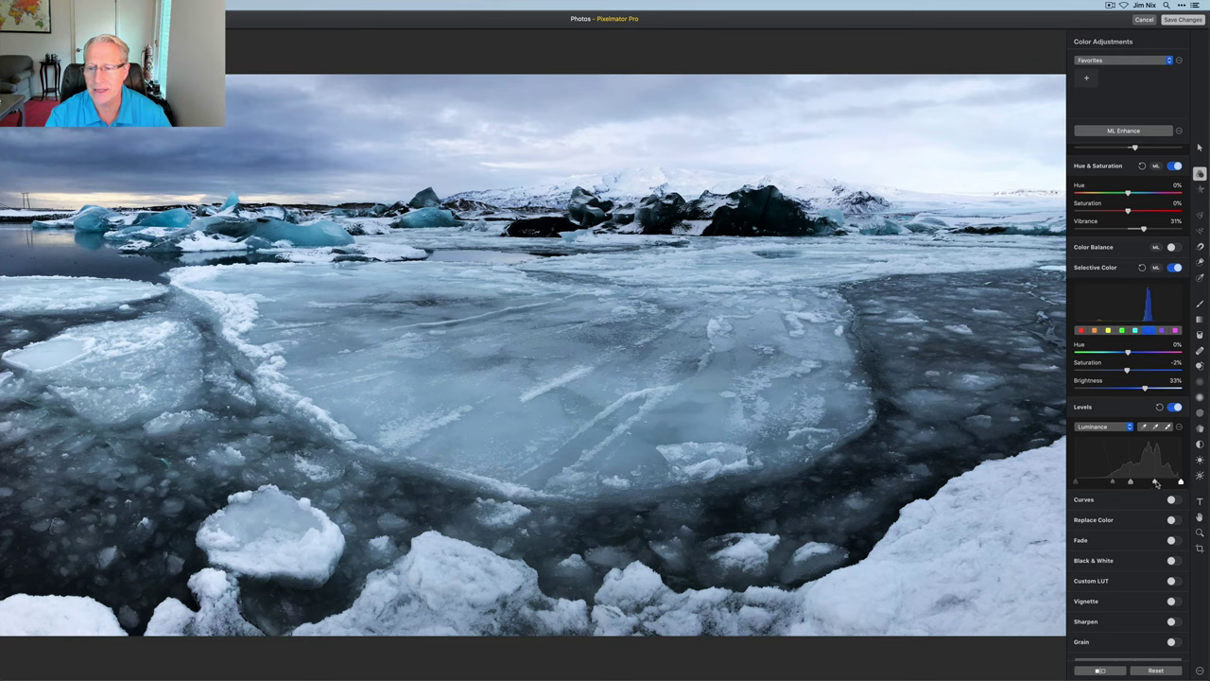
left_click_drag(1156, 483, 1159, 483)
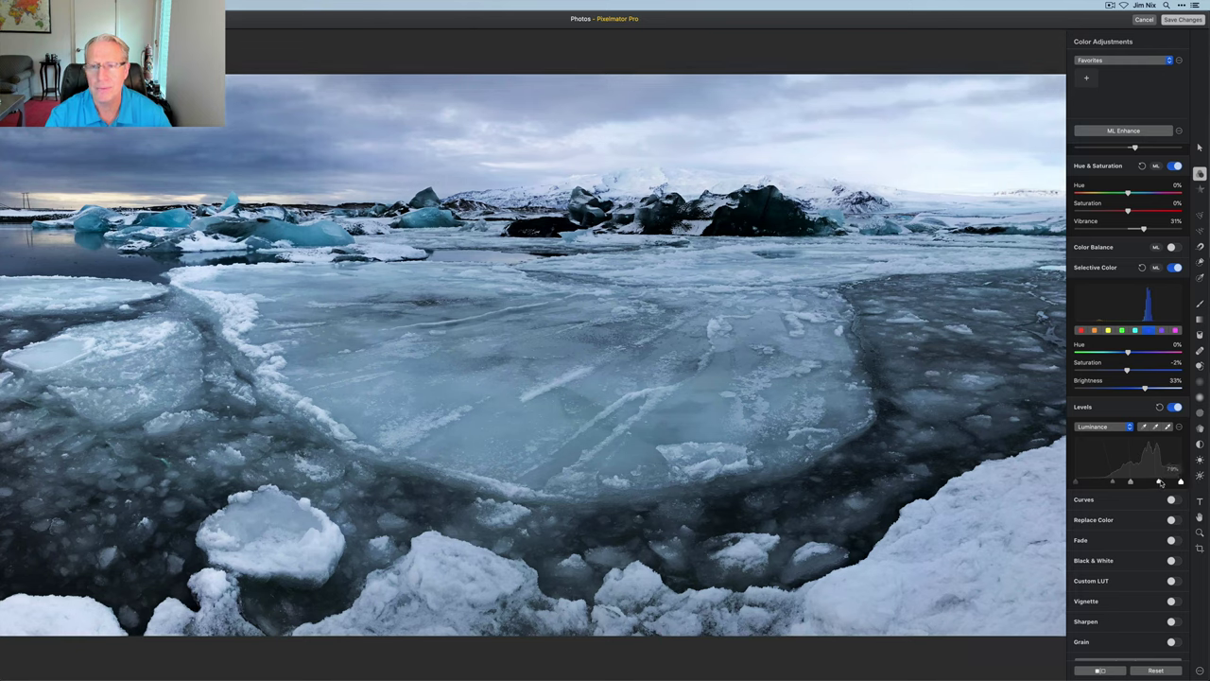
mouse_move(1075, 484)
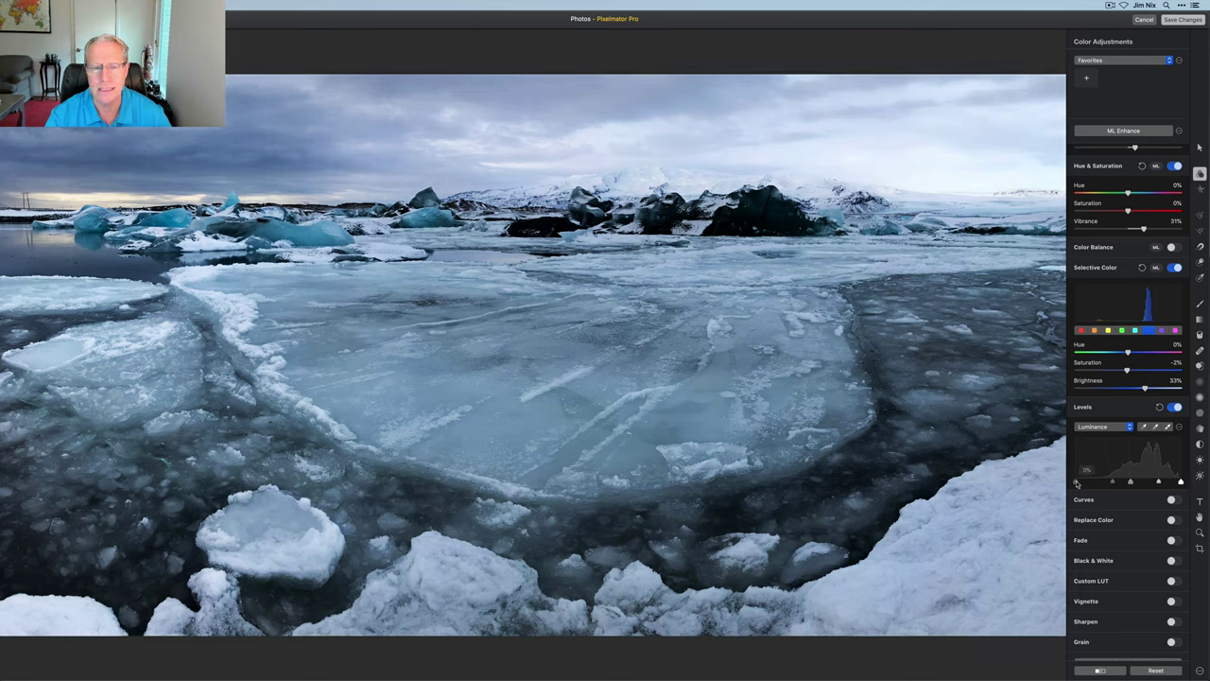
left_click_drag(1076, 483, 1079, 483)
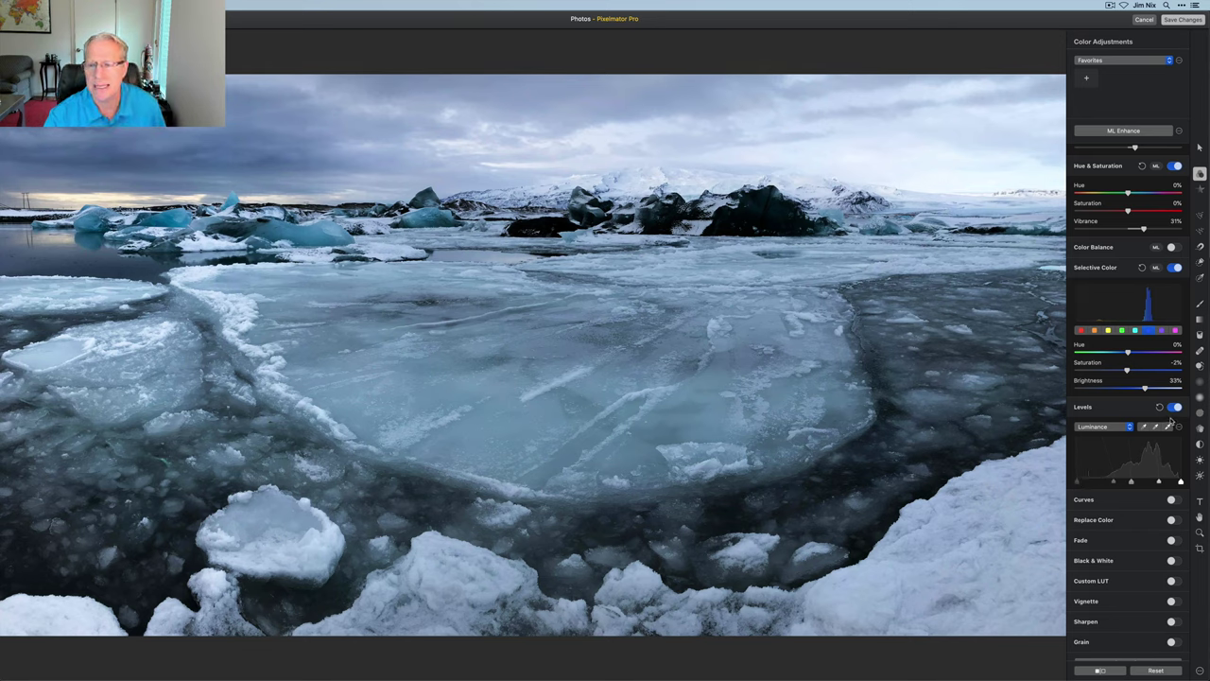
Toggle Levels off and back on to judge its effect.
left_click(1172, 407)
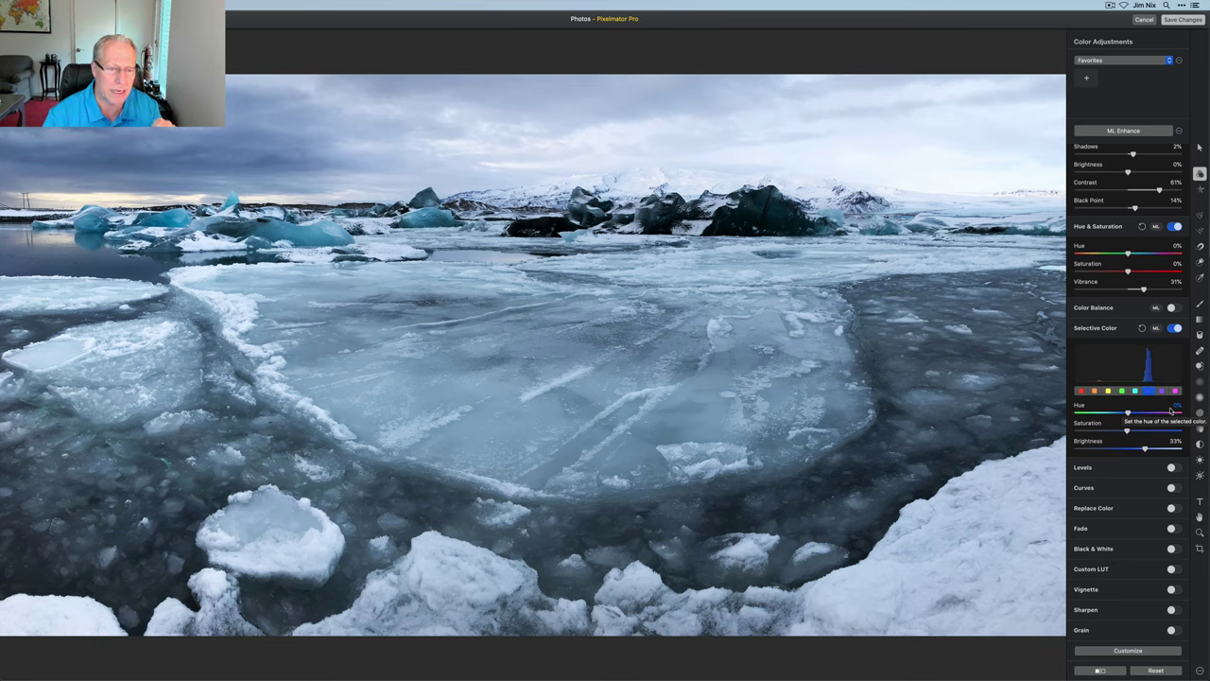
left_click(1109, 470)
scroll(1153, 498, "down", 3)
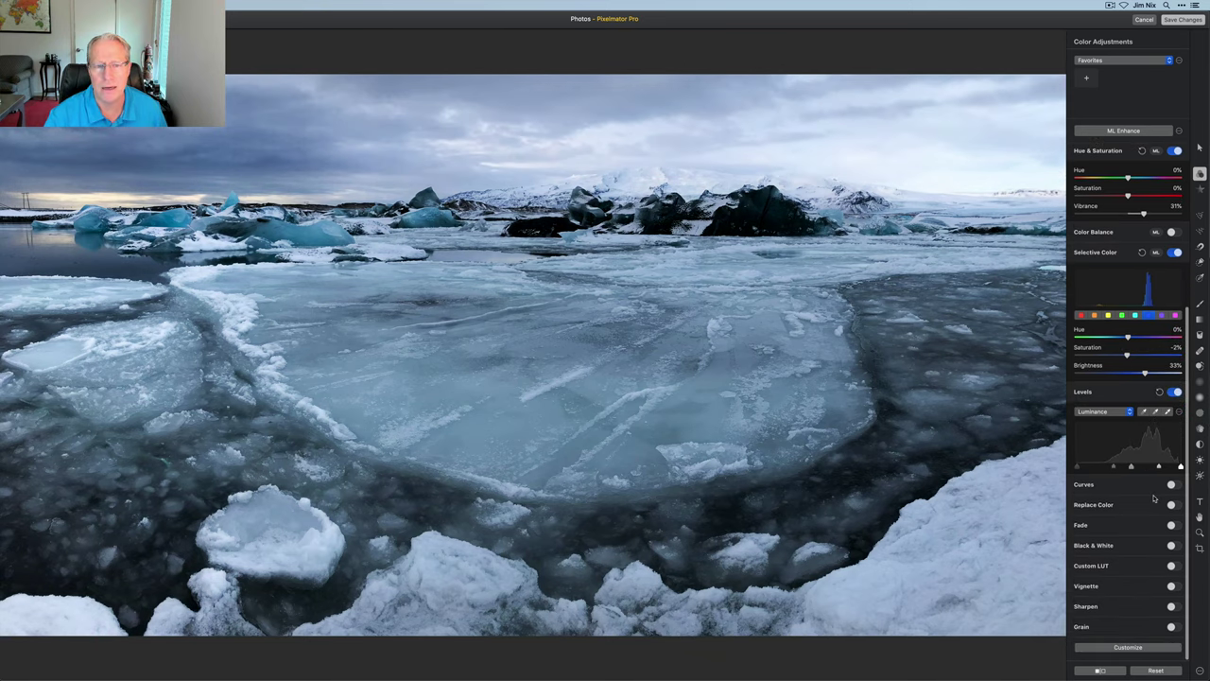
scroll(1153, 498, "up", 4)
scroll(1154, 498, "up", 5)
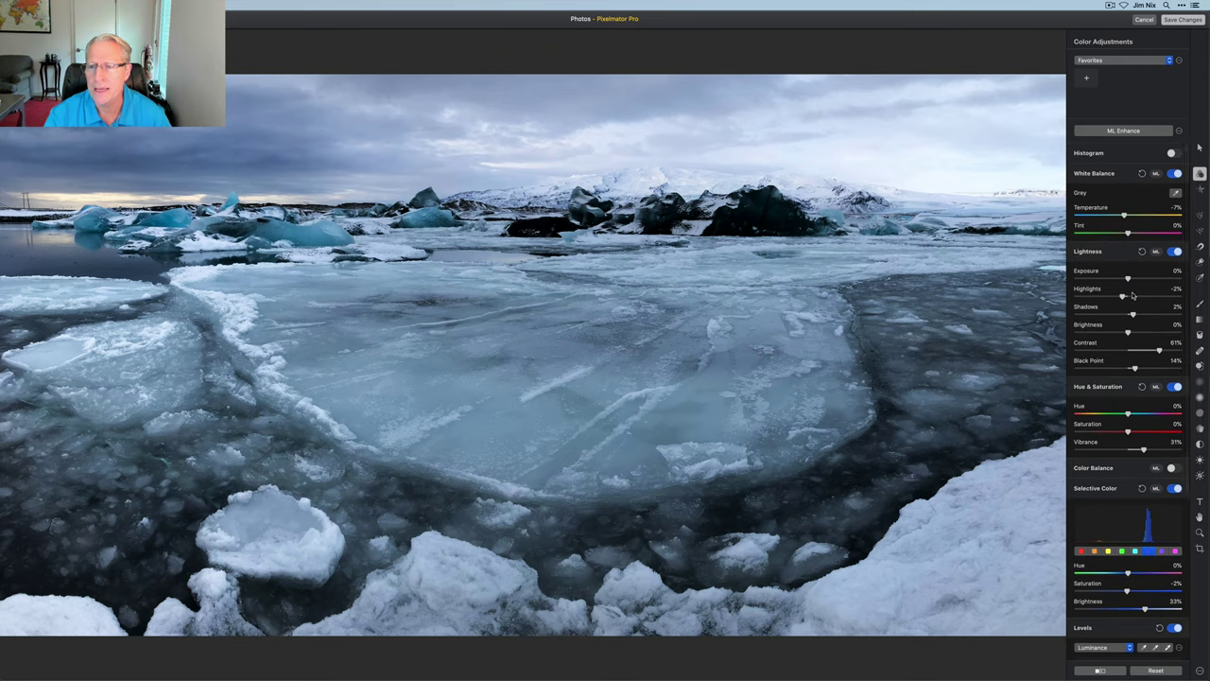
Raise Lightness Brightness to 18% and compare twice against the unedited original.
left_click_drag(1127, 333, 1136, 331)
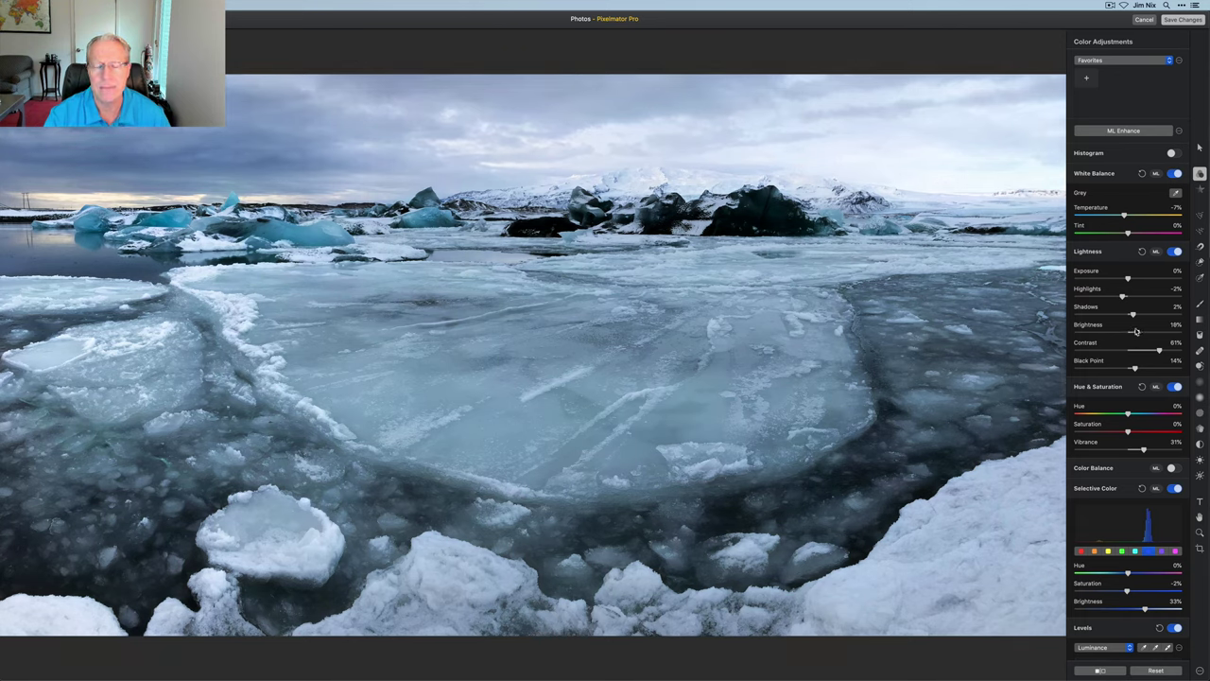
left_click(1100, 670)
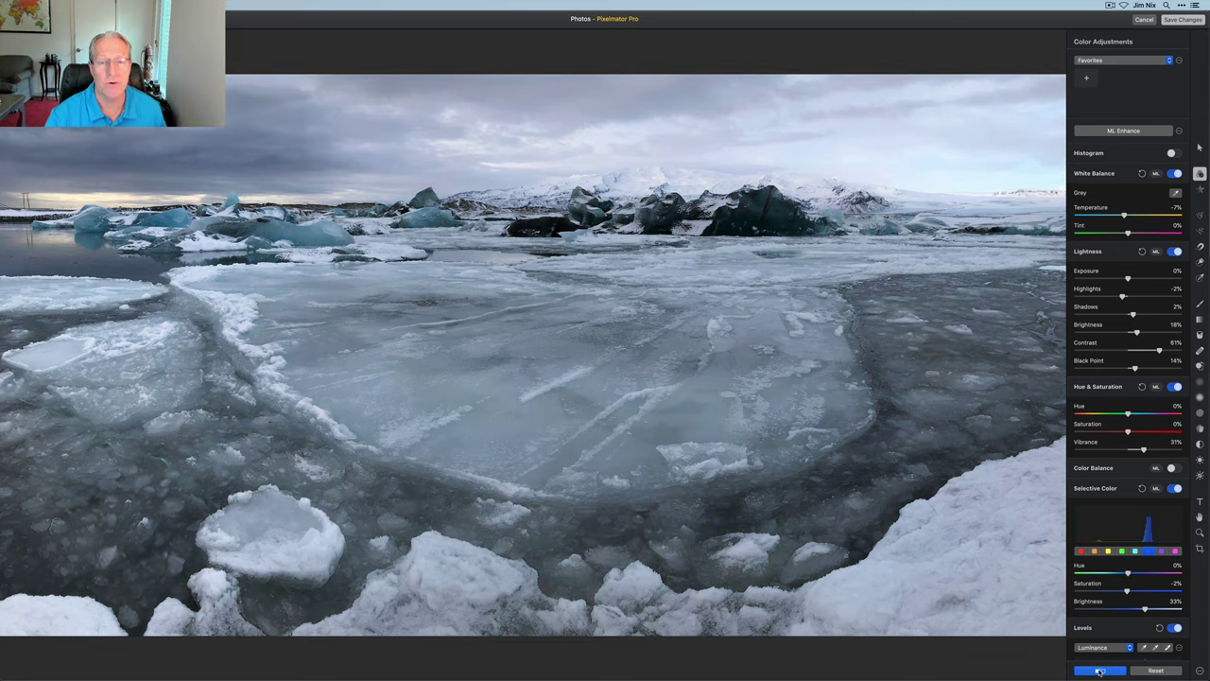
left_click(1100, 670)
left_click(1099, 670)
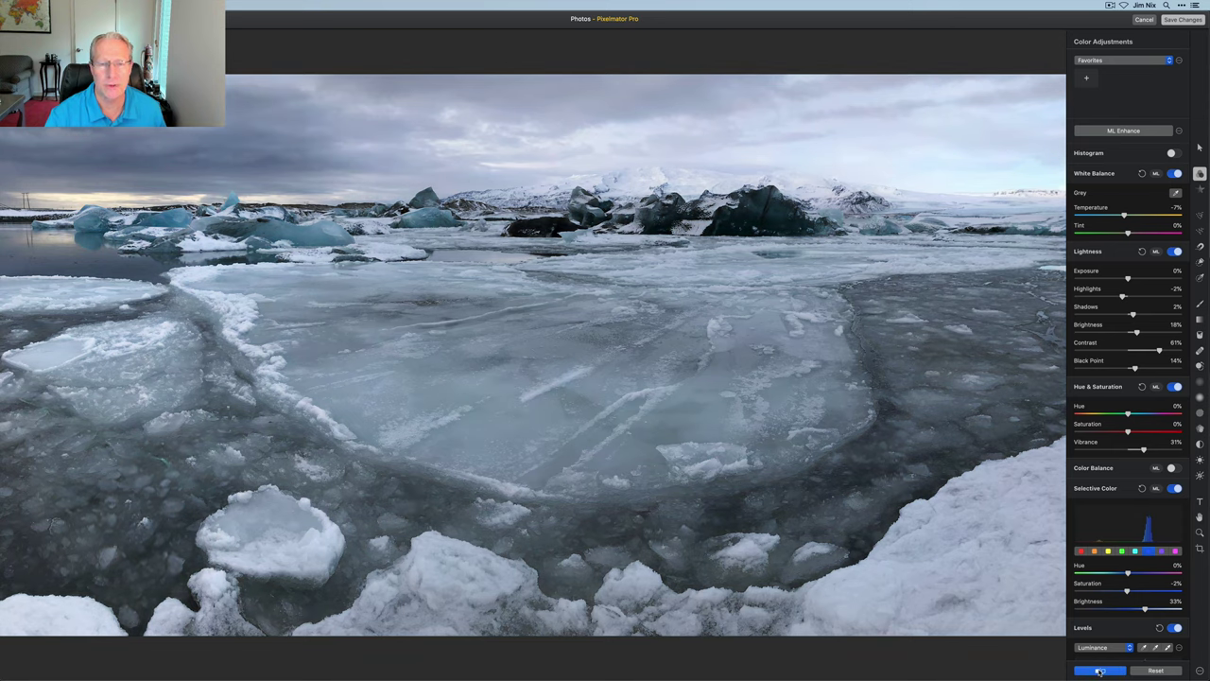
left_click(1099, 671)
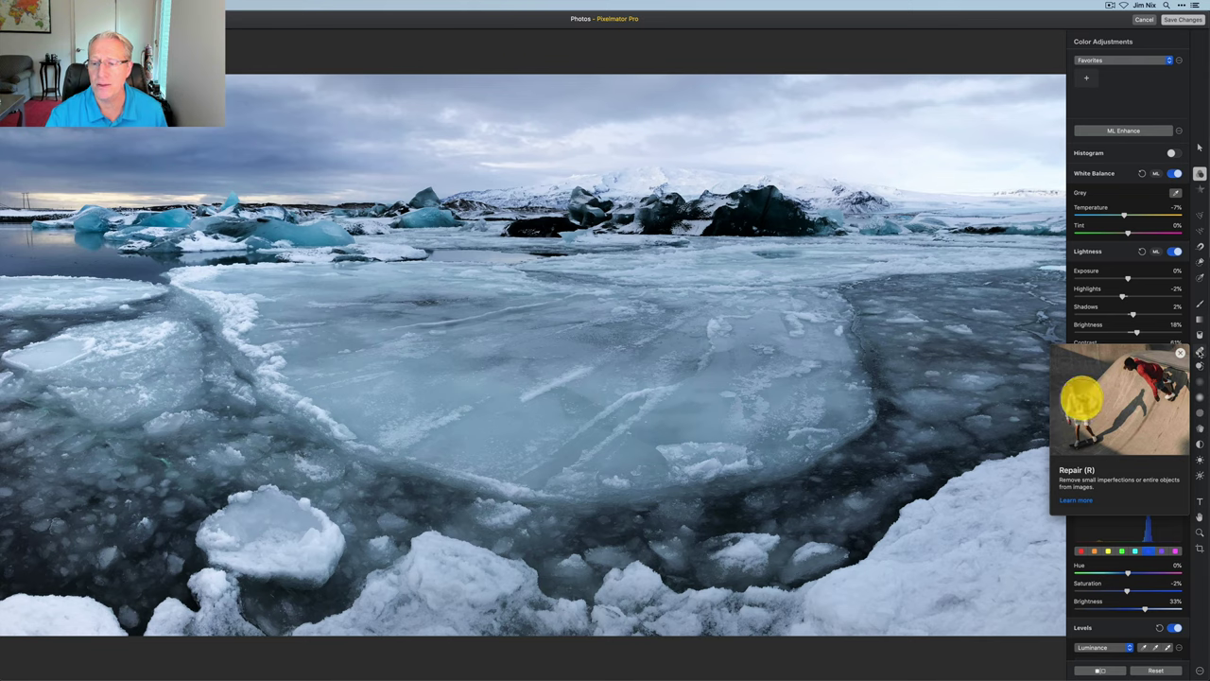
Zoom the panorama to 100% with the Hand tool's Navigator slider.
left_click(1199, 517)
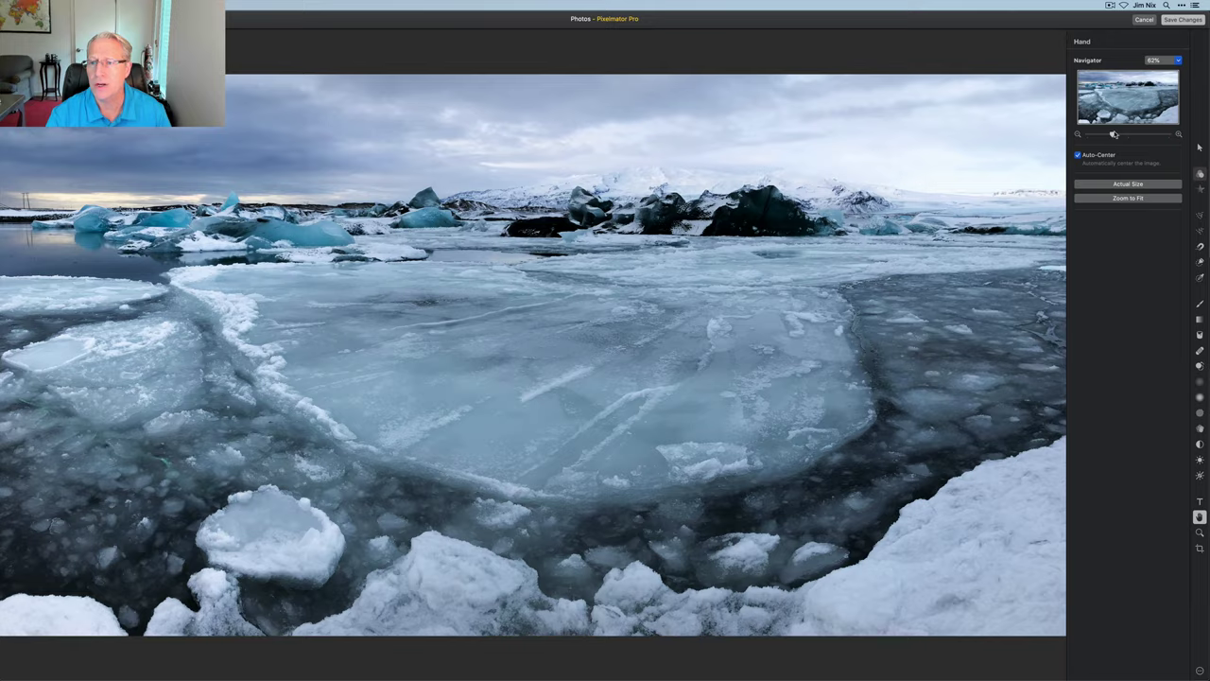
left_click_drag(1113, 137, 1050, 102)
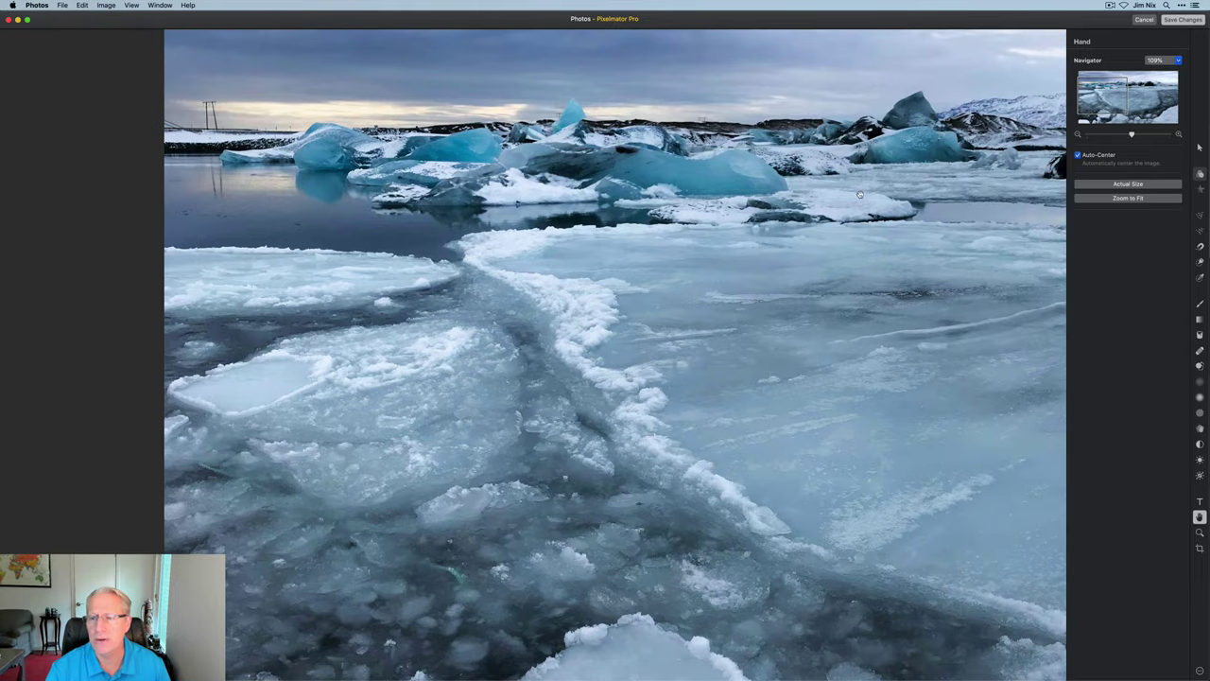
Paint out the power pole on the left horizon and its reflection with the Repair tool.
left_click(1200, 350)
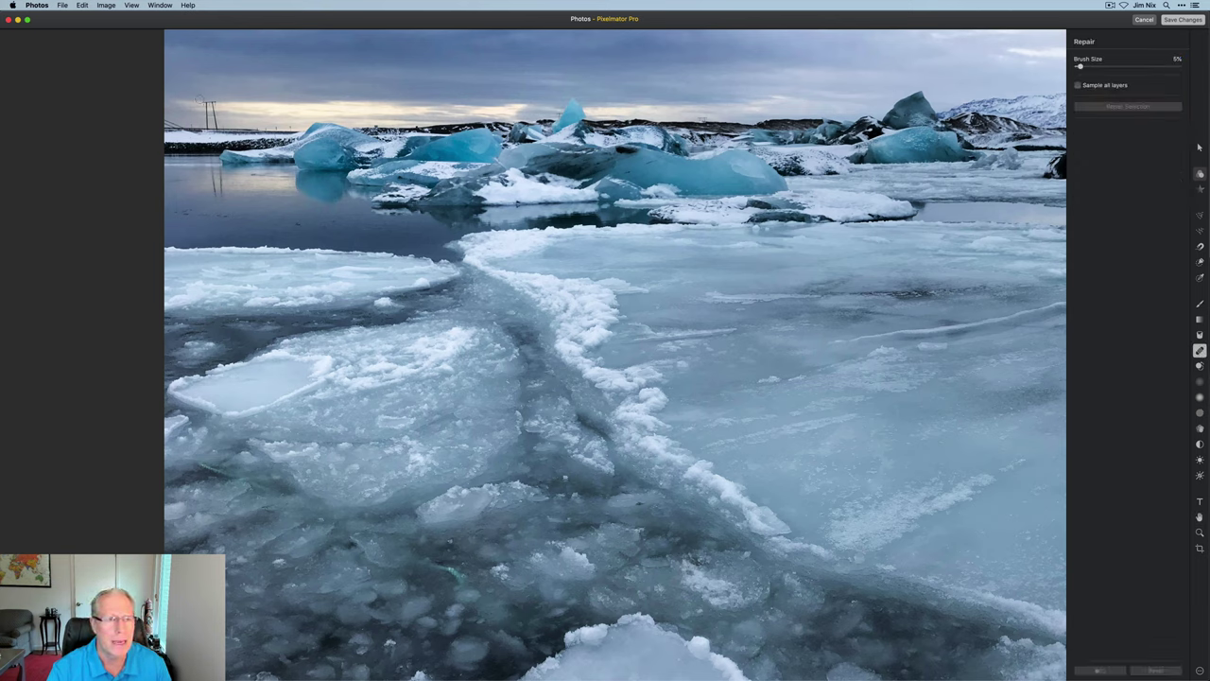
mouse_move(197, 105)
left_mouse_down()
mouse_move(212, 106)
mouse_move(215, 125)
mouse_move(208, 116)
left_mouse_up()
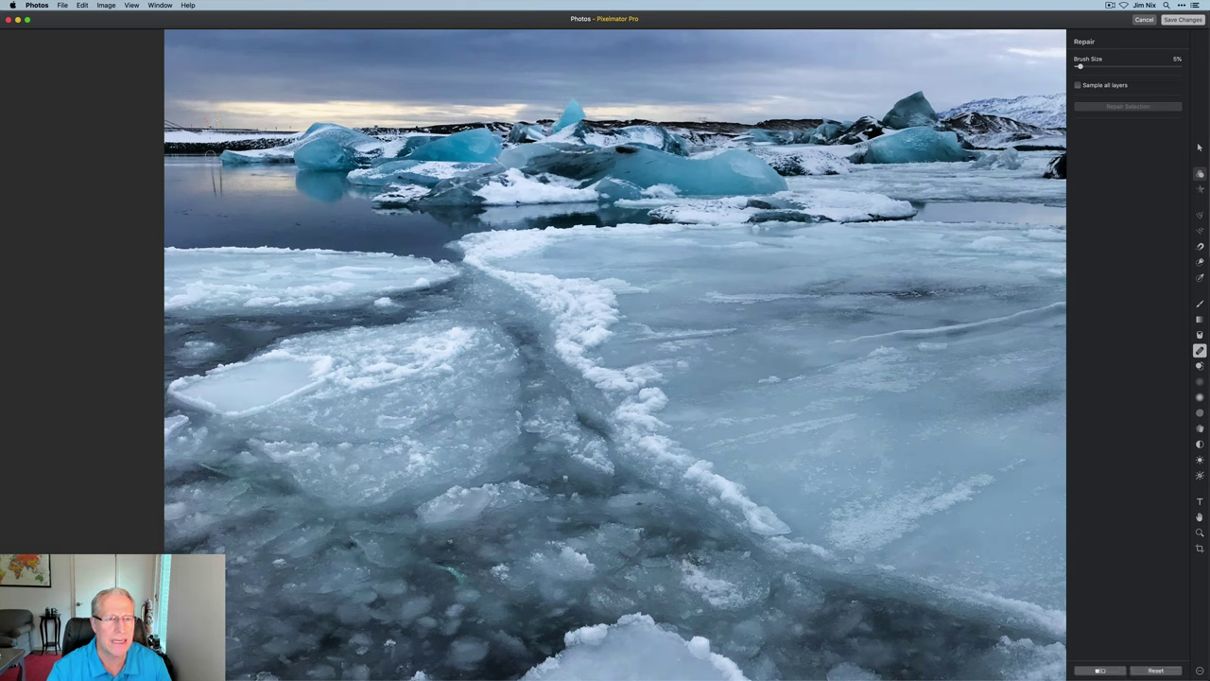
left_click_drag(203, 124, 216, 200)
left_click_drag(220, 156, 221, 196)
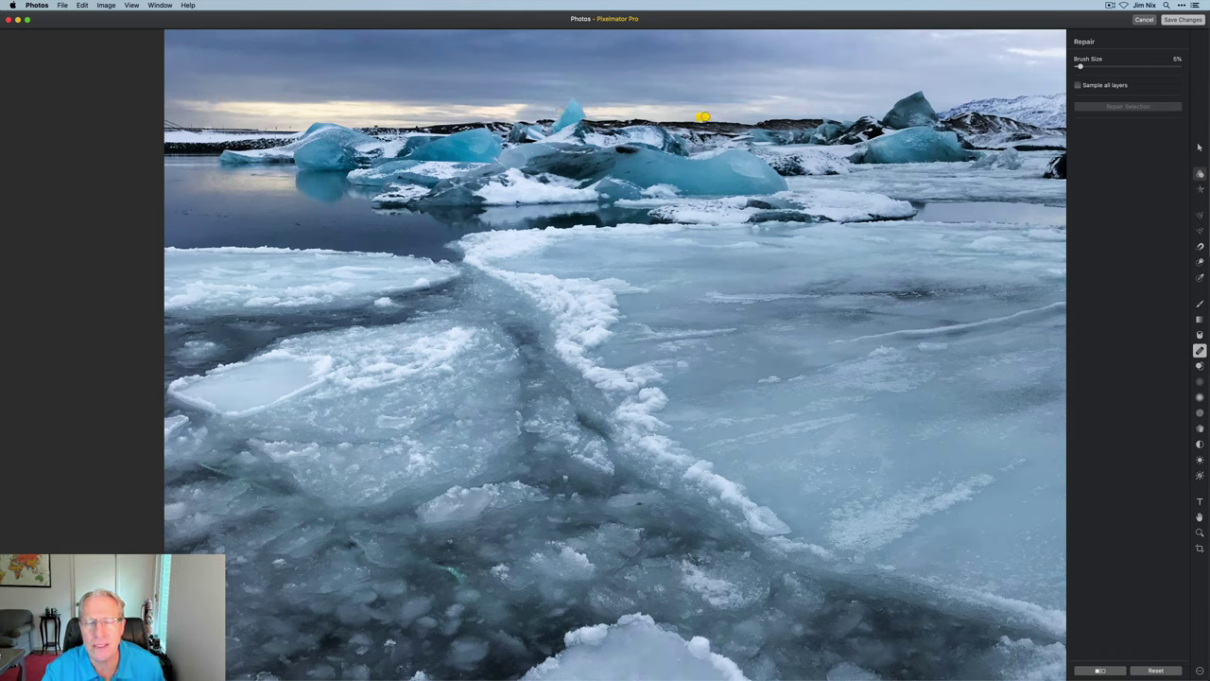
Retouch leftover spots and reflection traces in the dark water.
left_click(299, 224)
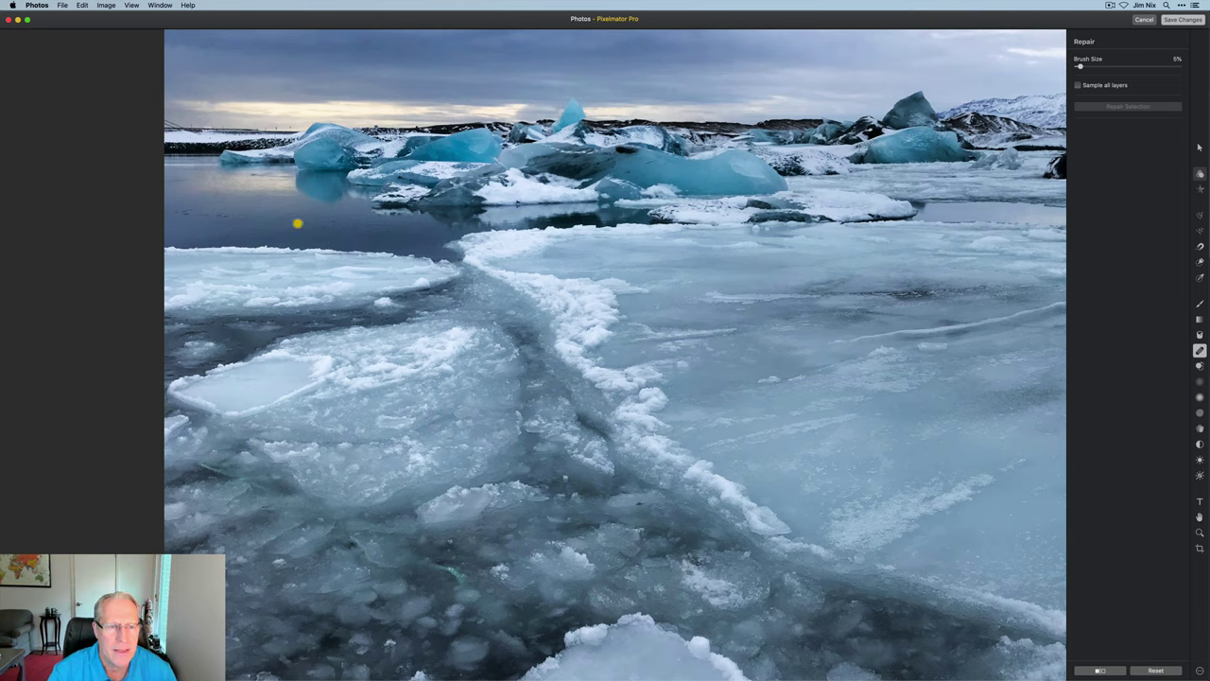
left_click(324, 225)
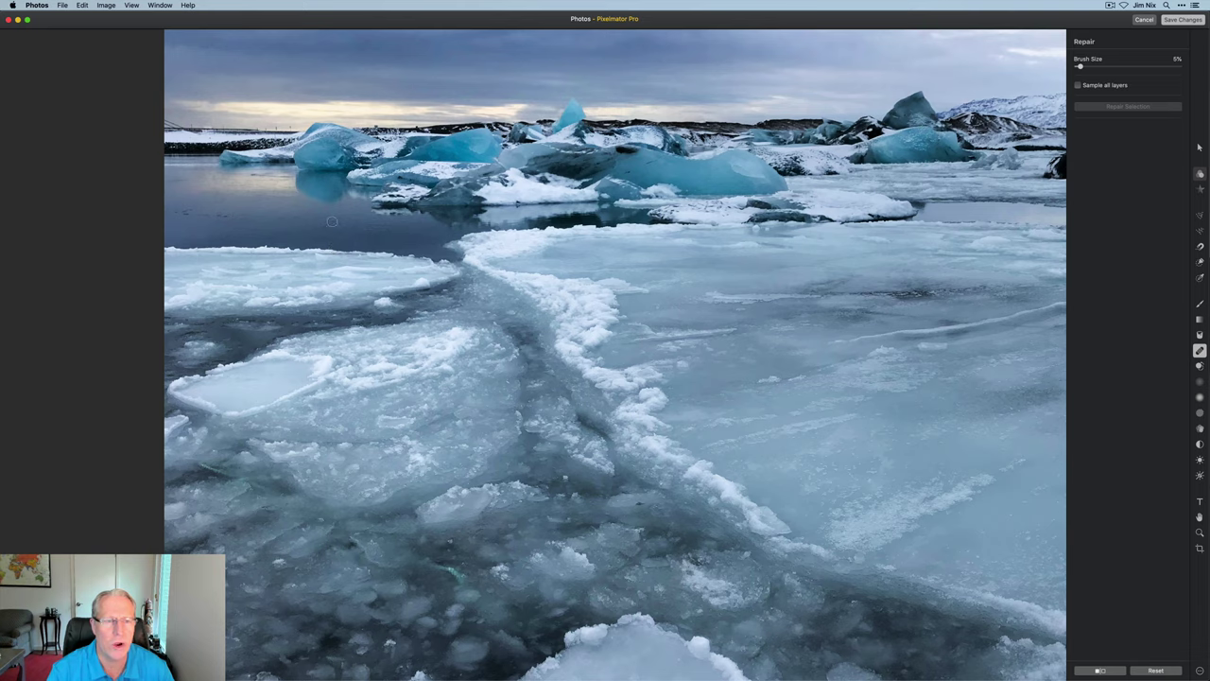
left_click(219, 212)
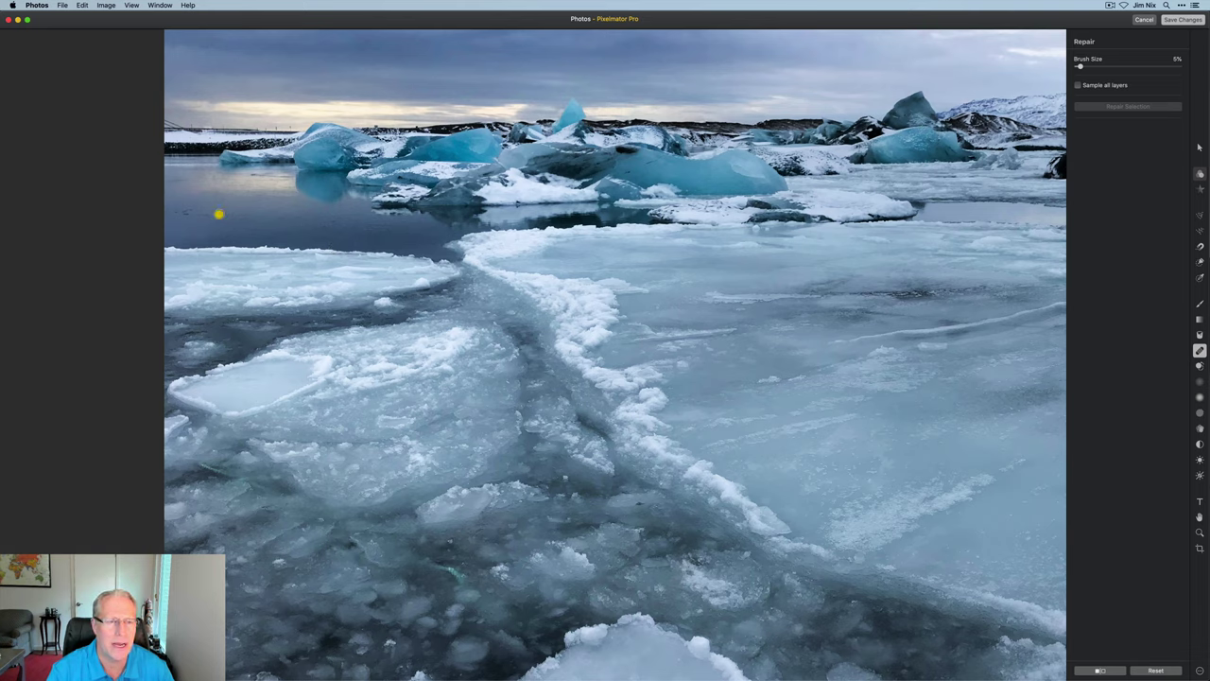
left_click(204, 213)
mouse_move(185, 212)
left_mouse_down()
mouse_move(175, 212)
mouse_move(176, 180)
mouse_move(163, 179)
left_mouse_up()
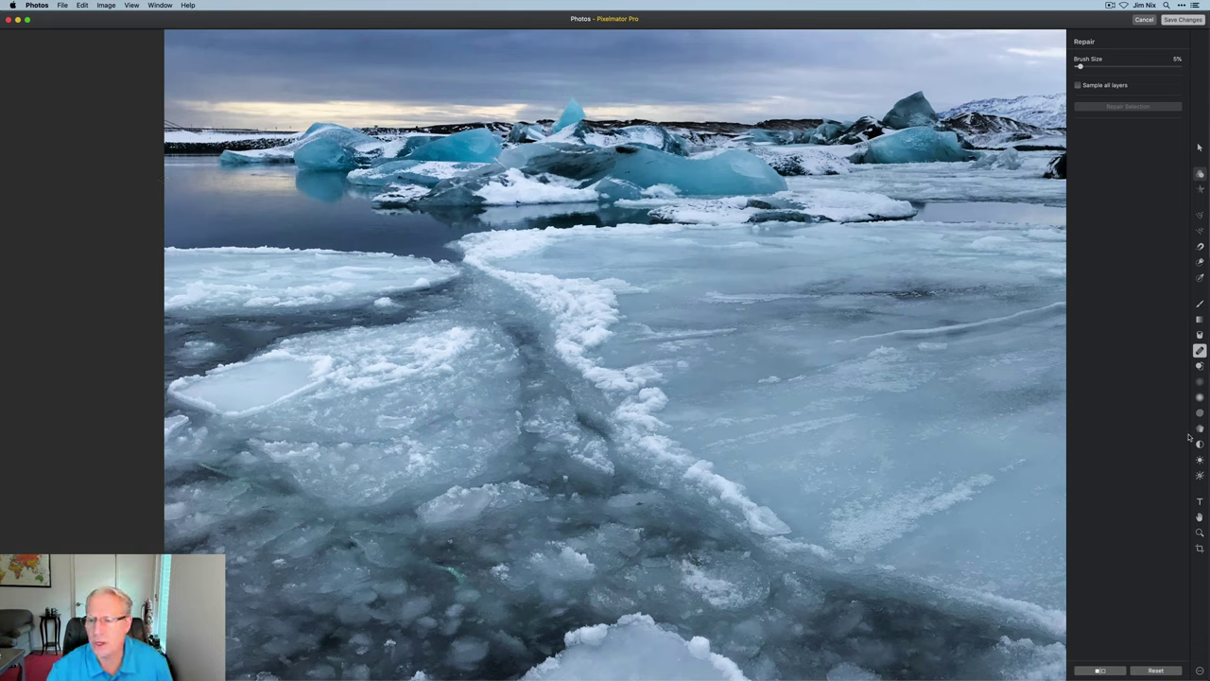
Zoom to fit the whole panorama, return to Color Adjustments and briefly compare with the original.
left_click(1200, 516)
left_click(1133, 201)
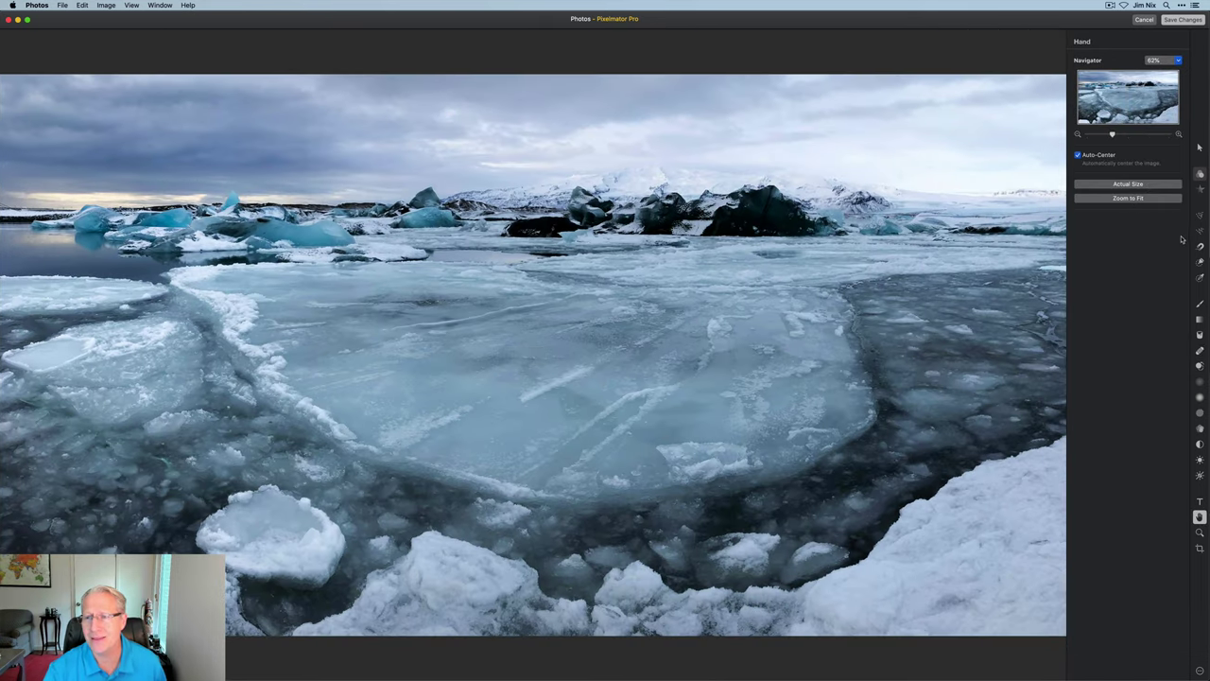
left_click(1200, 174)
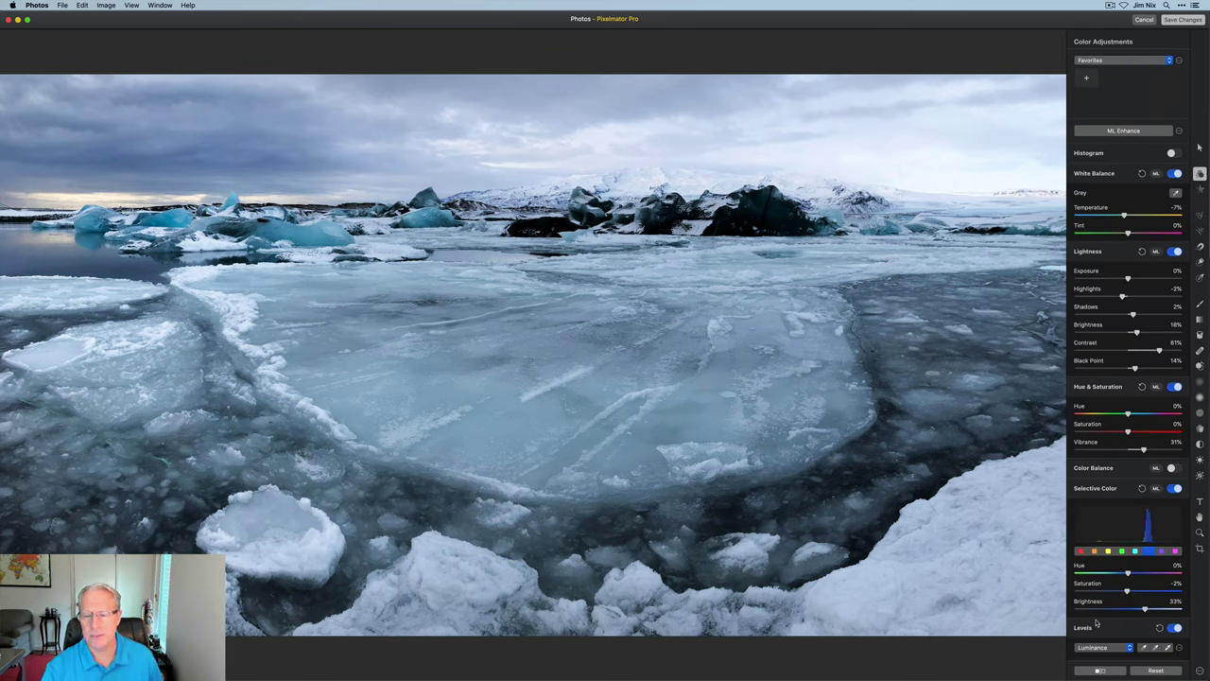
left_click(1098, 671)
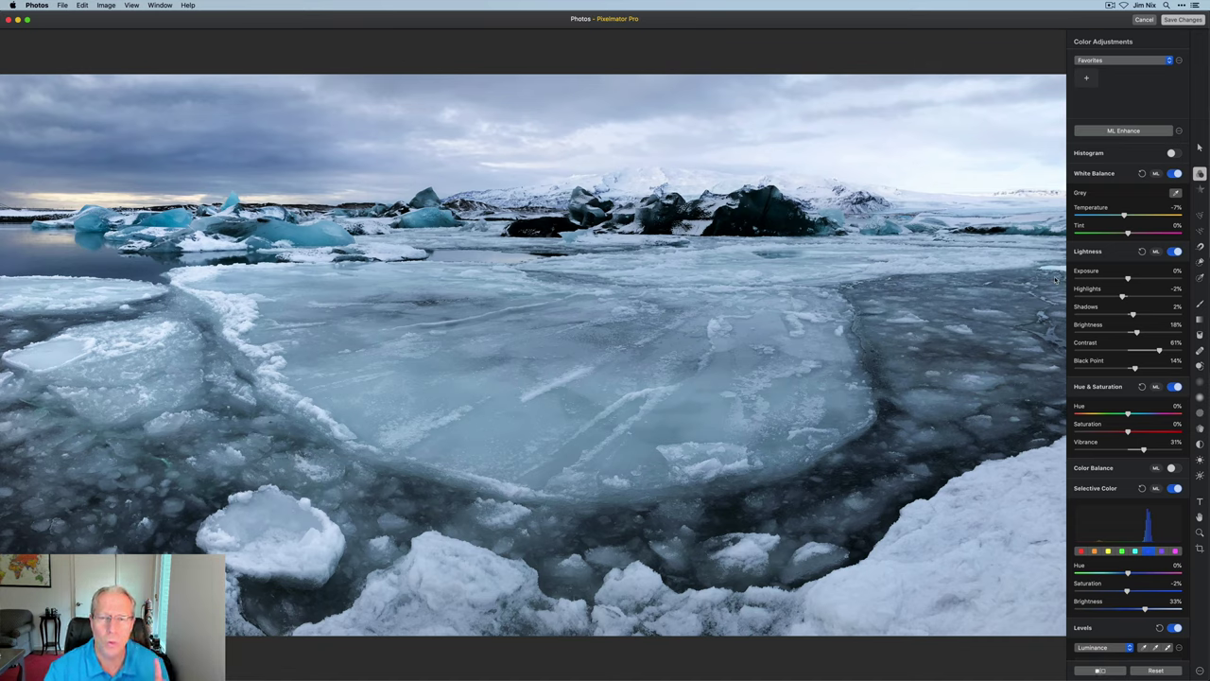
Save the Pixelmator Pro edits back to Photos using Preserve Edits so they stay editable.
left_click(1182, 19)
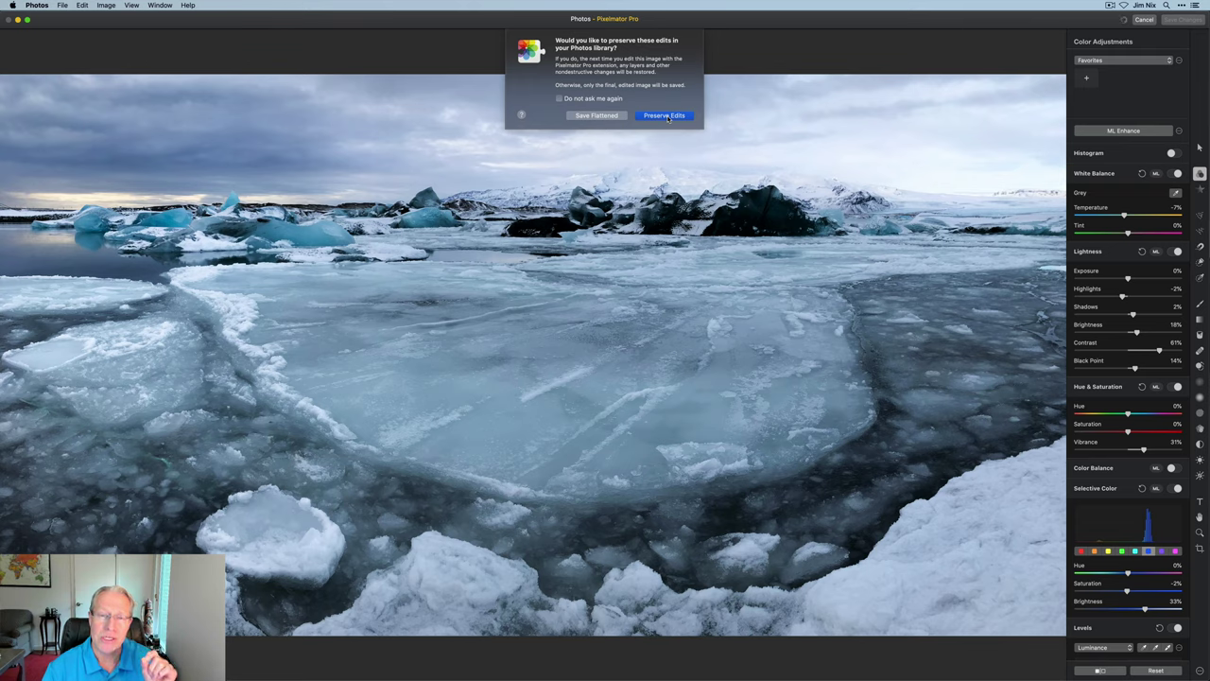
left_click(664, 116)
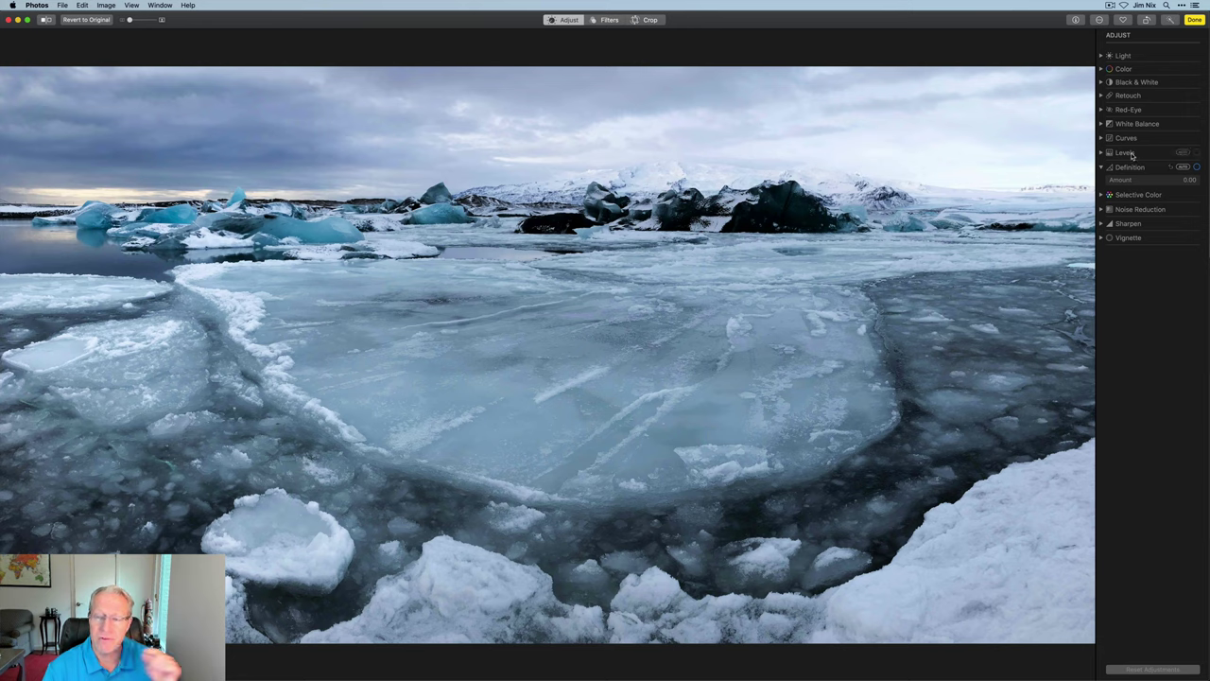
Reopen the lagoon panorama from Photos in the Pixelmator Pro editing extension.
left_click(1100, 22)
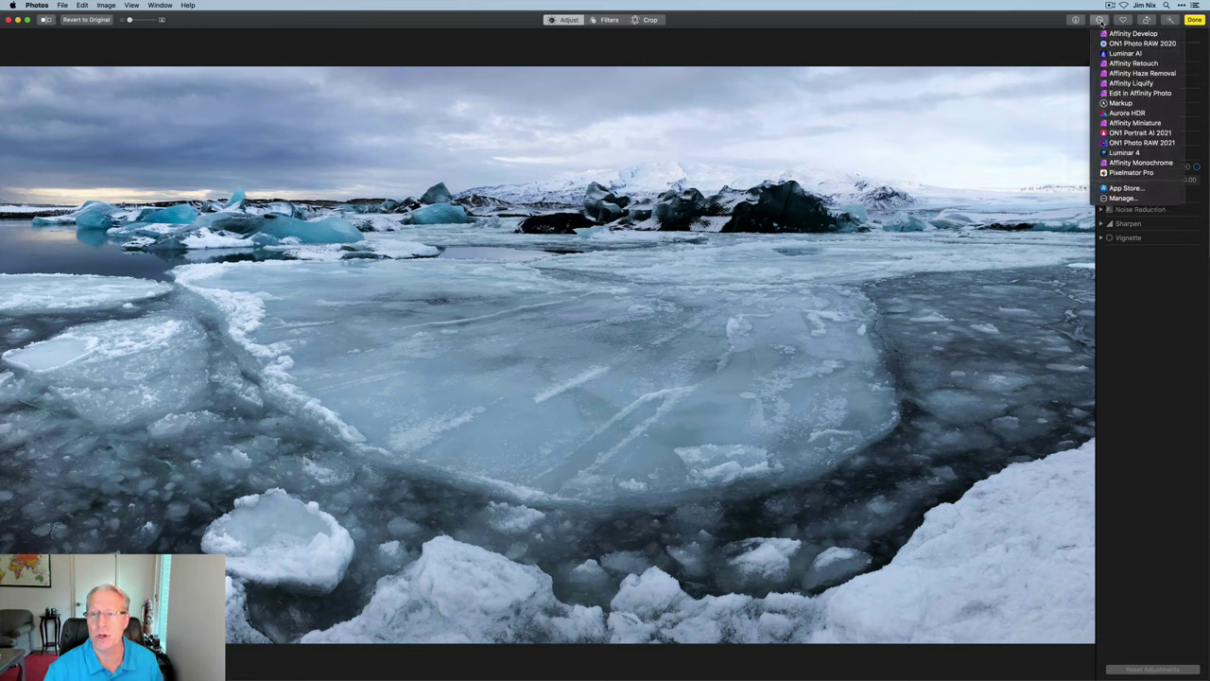
left_click(1032, 212)
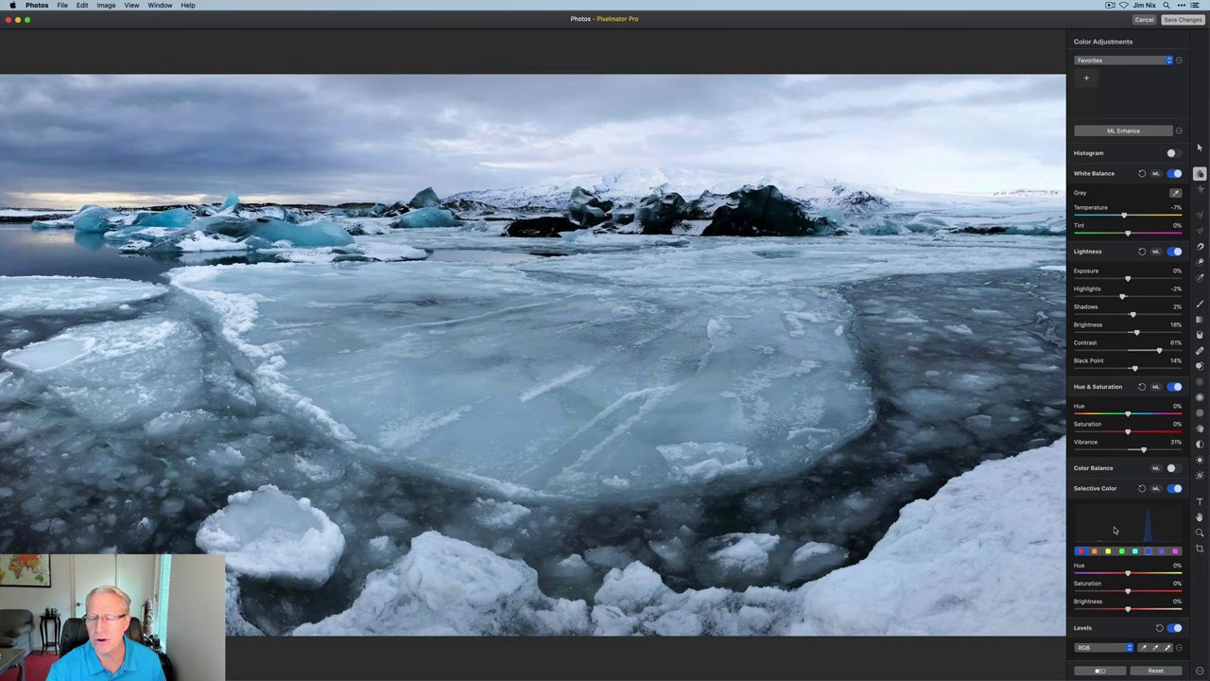
scroll(1150, 413, "down", 5)
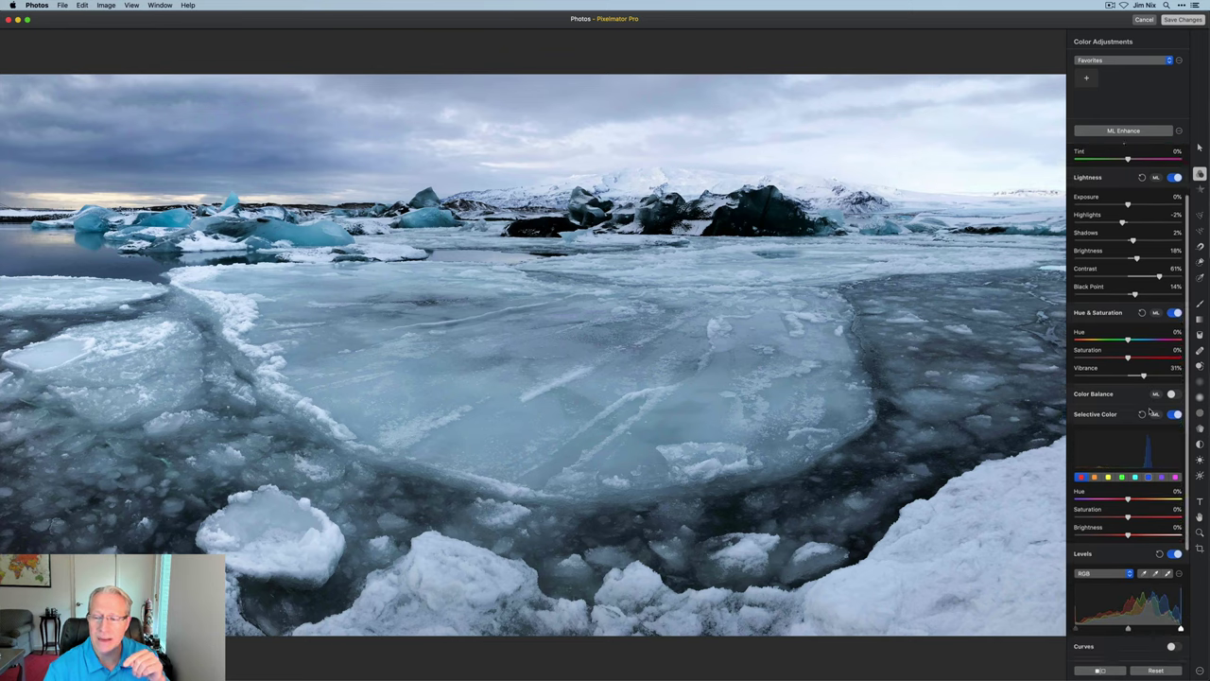
scroll(1150, 411, "up", 5)
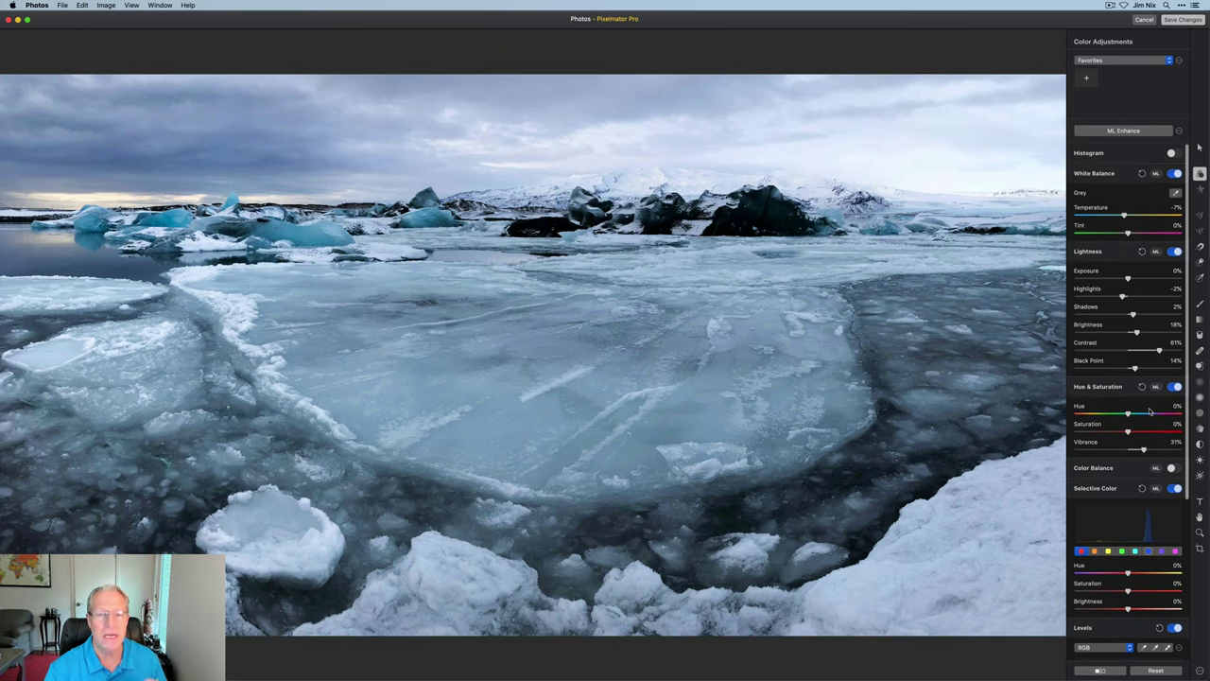
scroll(1150, 412, "down", 2)
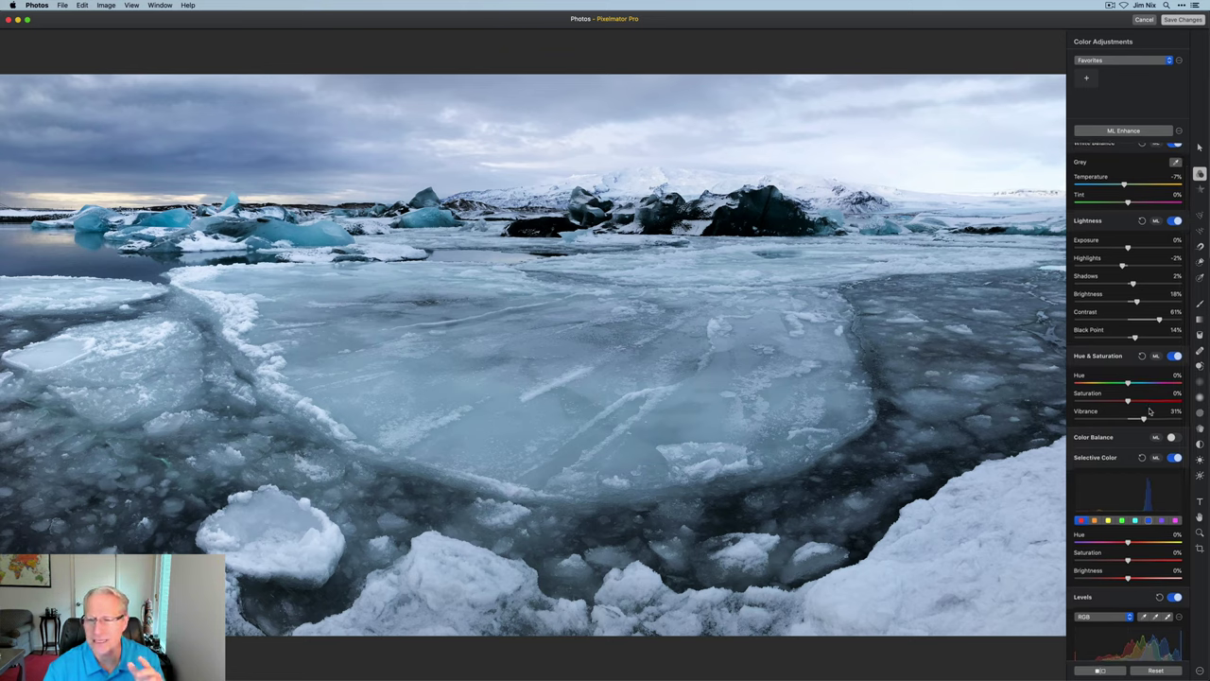
scroll(1150, 411, "up", 2)
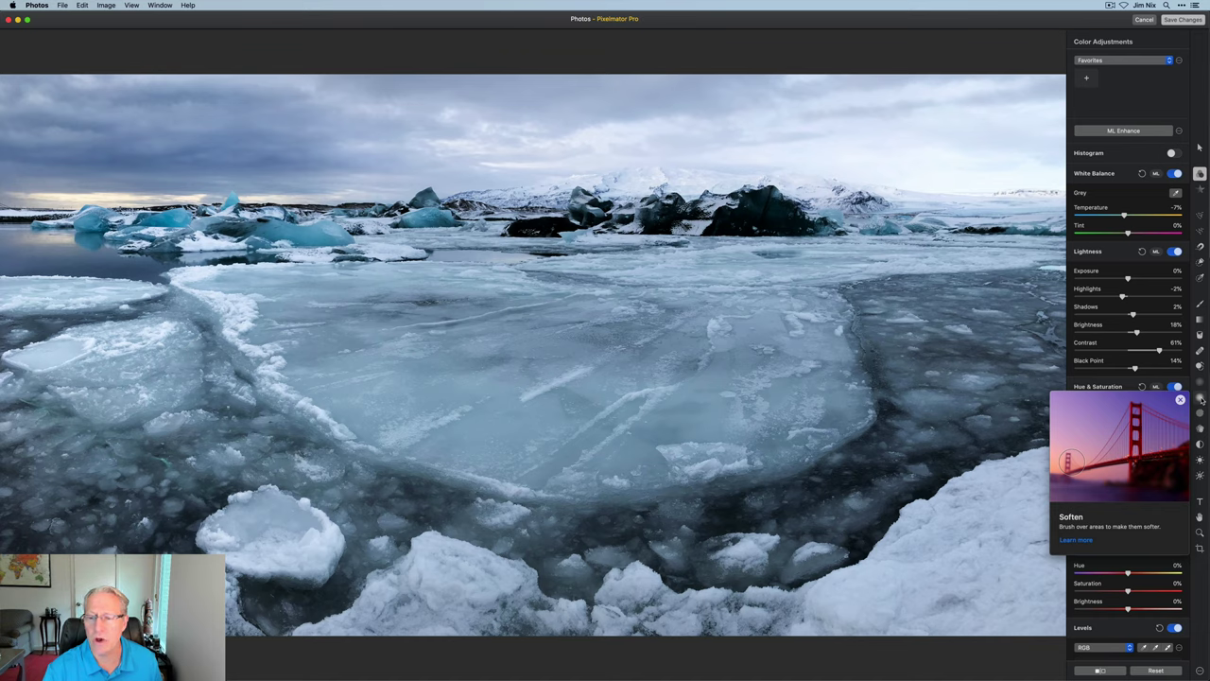
Brush the Soften tool across the cloudy sky along the top of the panorama.
left_click(1200, 400)
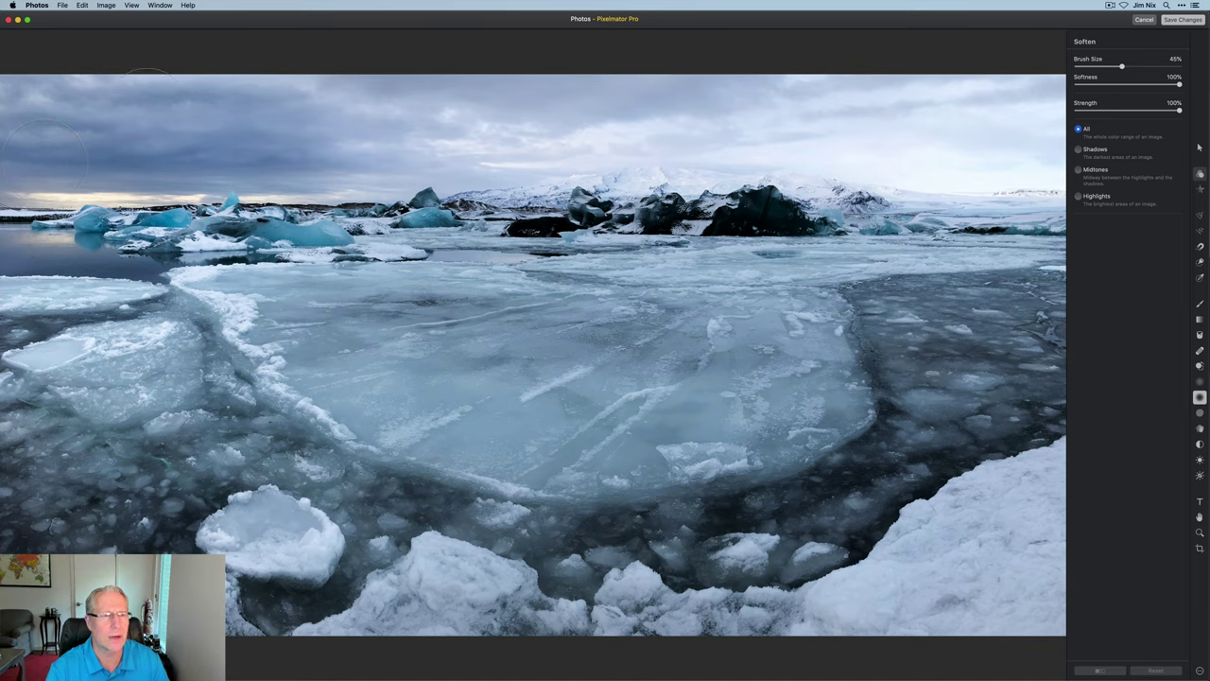
left_click_drag(19, 108, 283, 94)
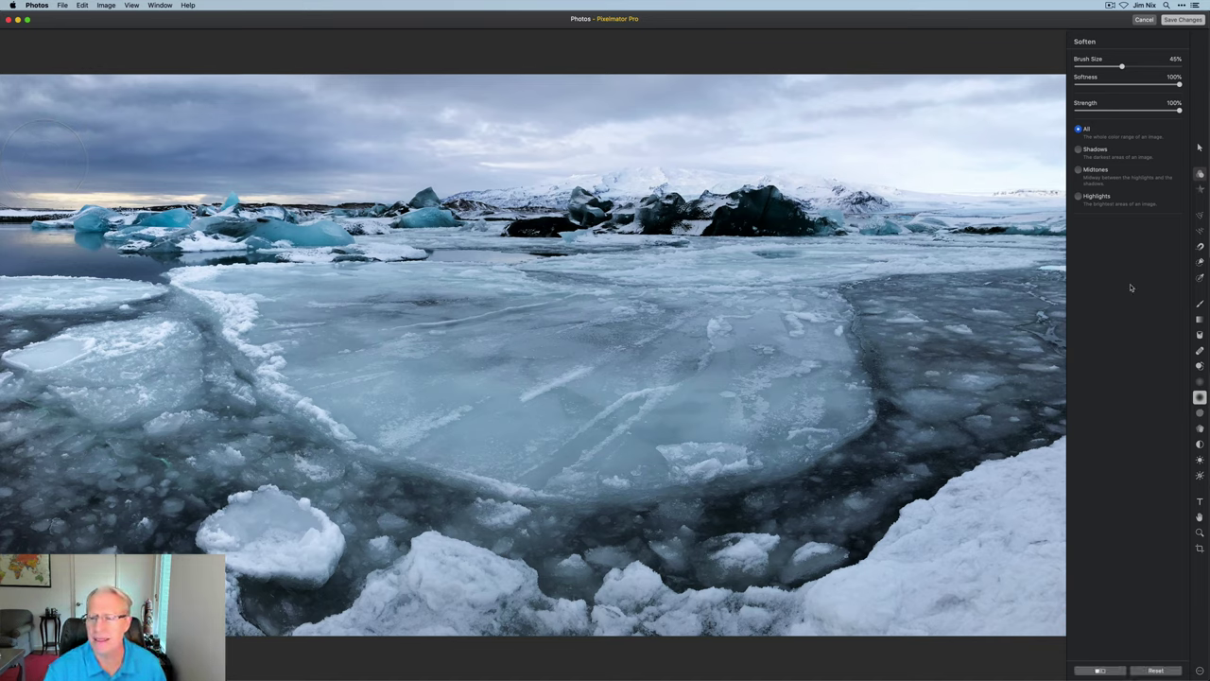
left_click(1199, 502)
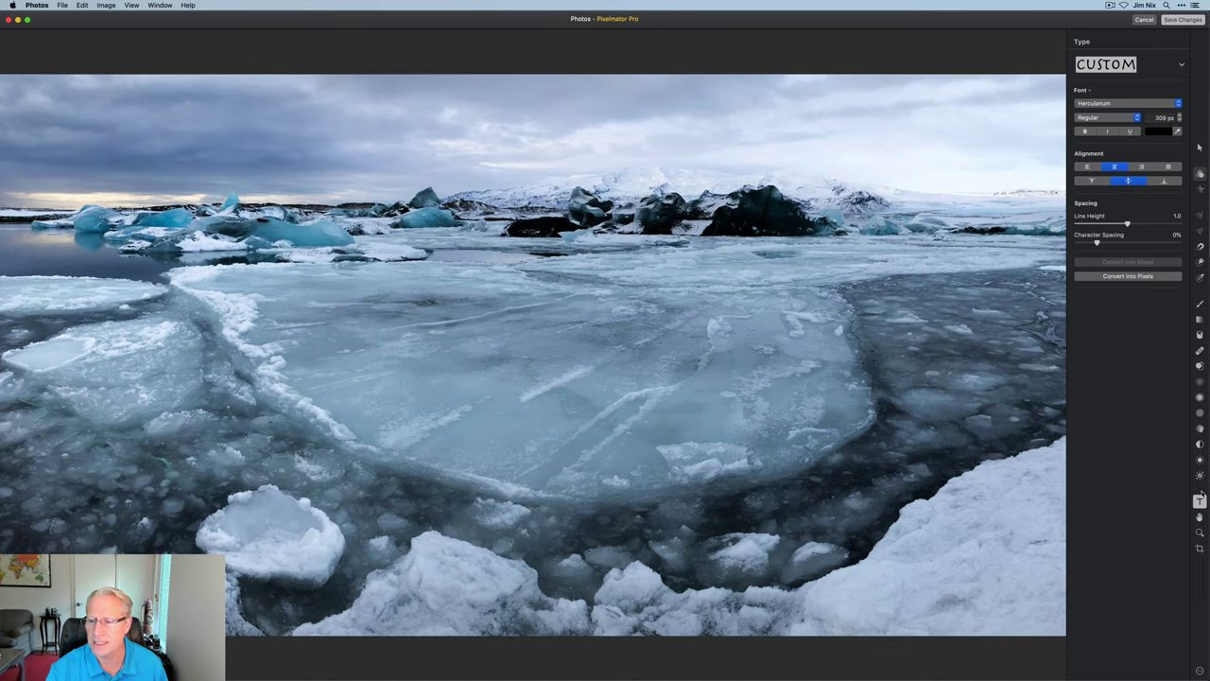
key("h")
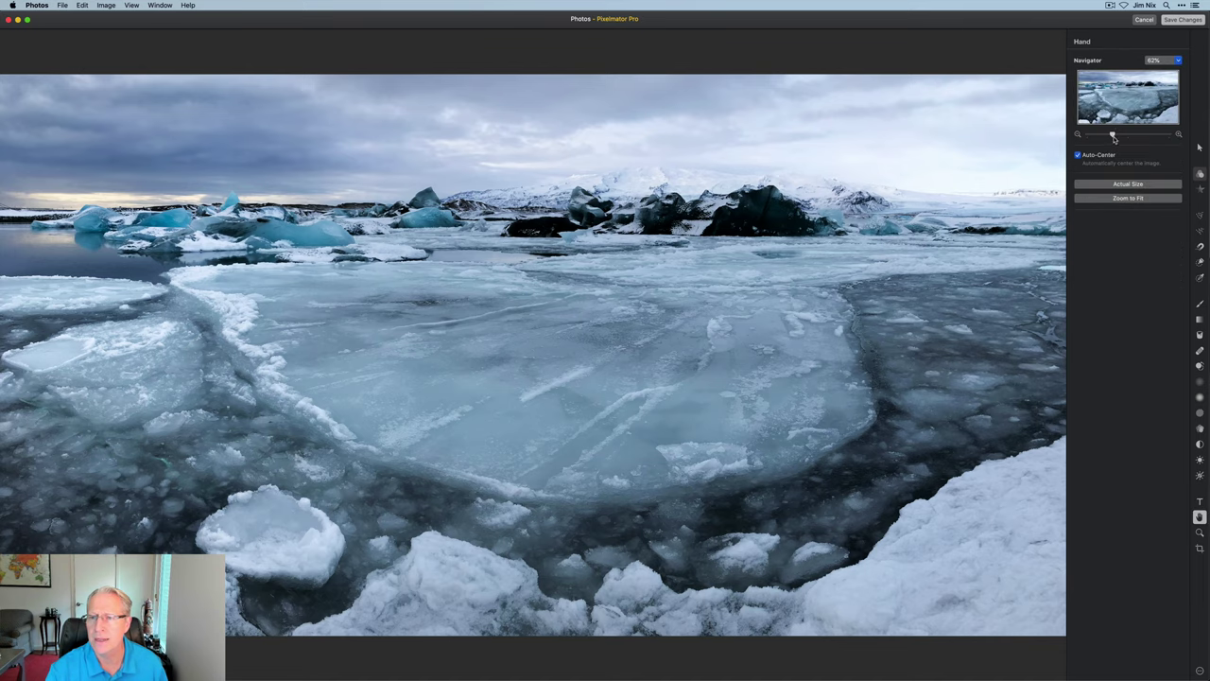
left_click_drag(1112, 134, 1116, 83)
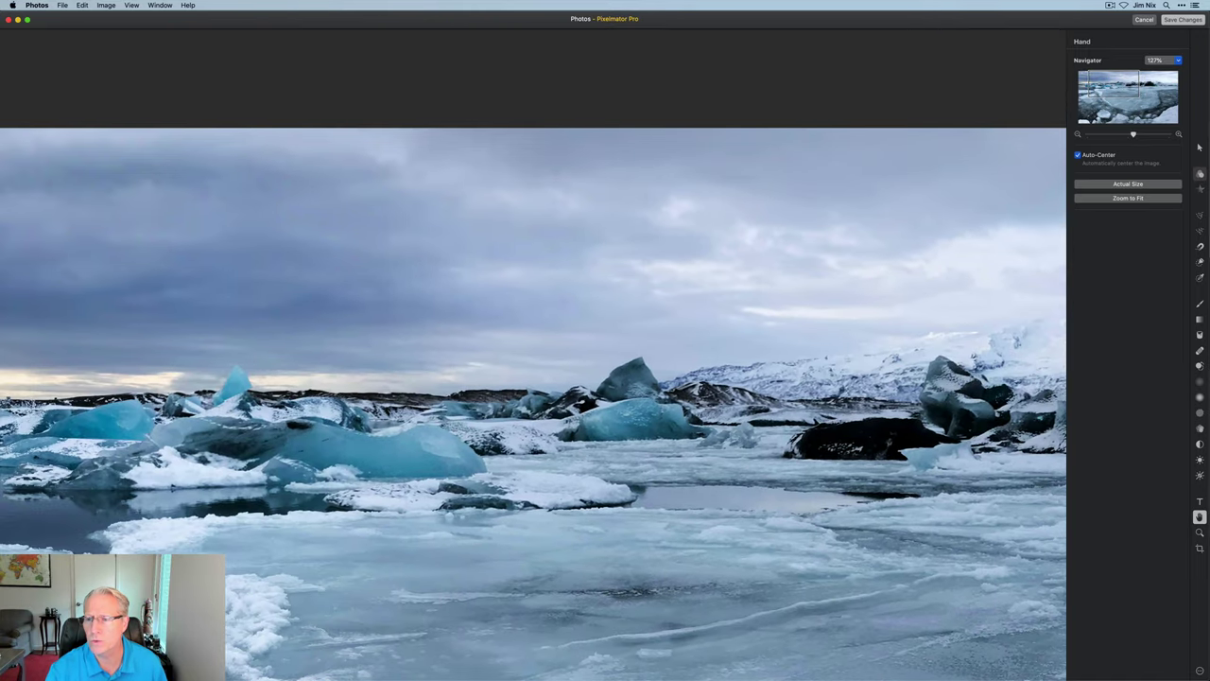
left_click(1200, 397)
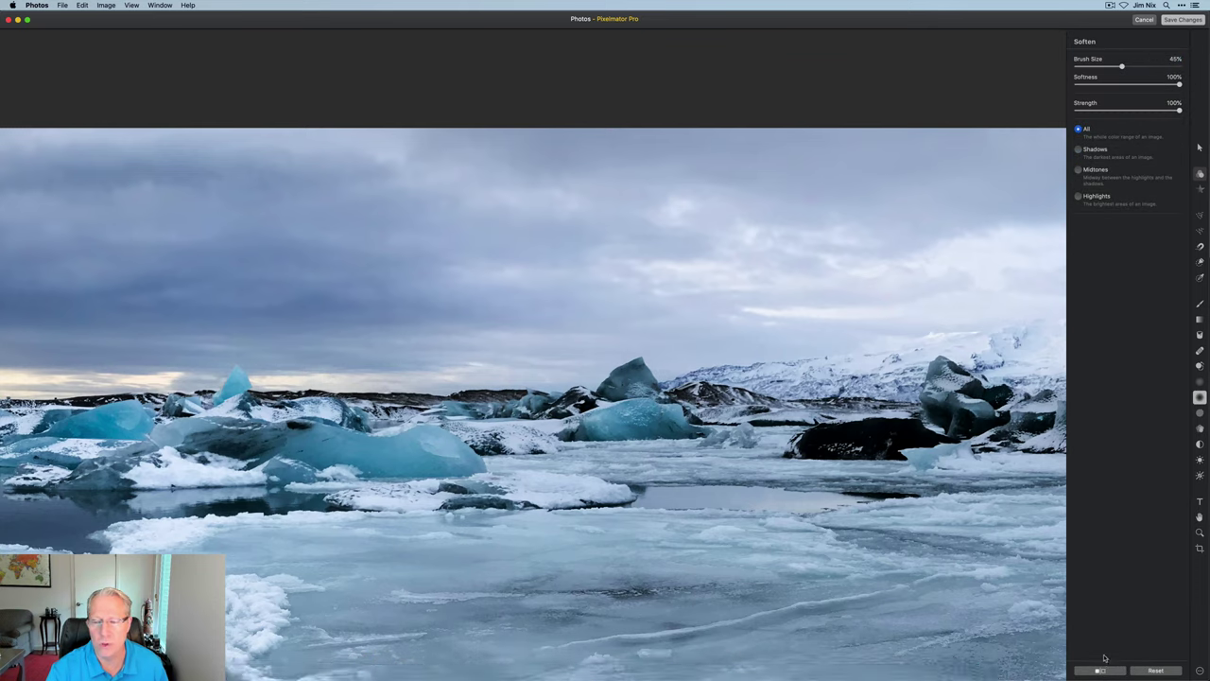
left_click(1105, 671)
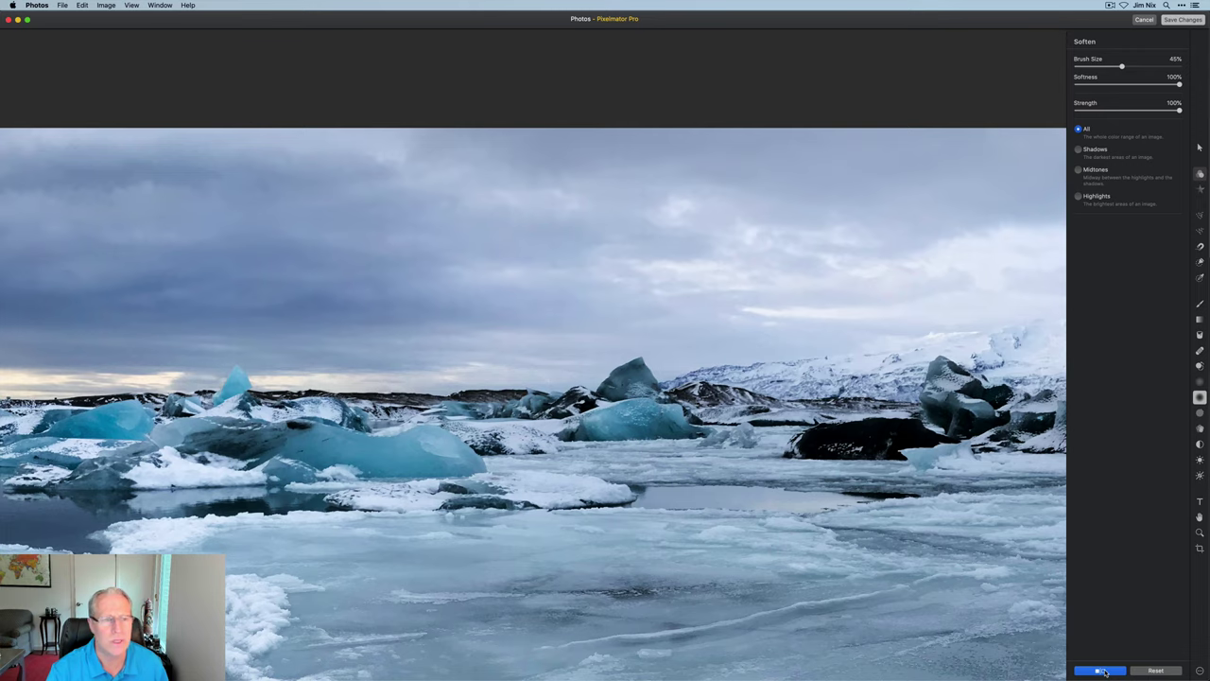
left_click(1105, 671)
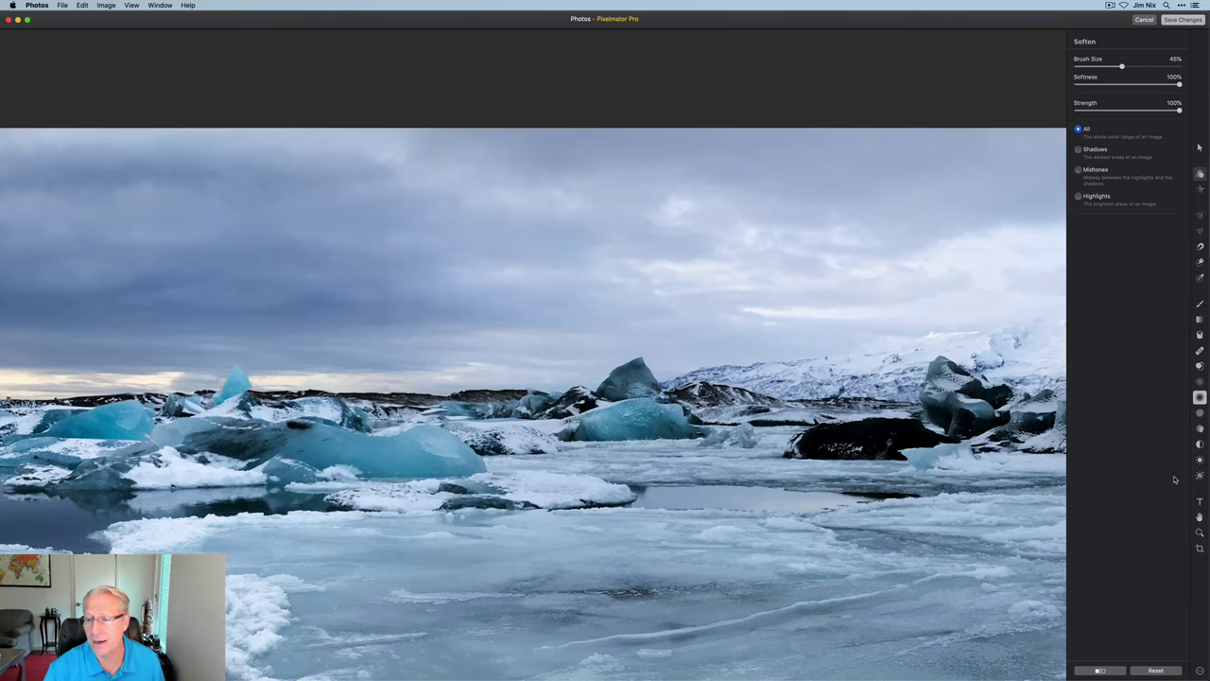
left_click(1200, 516)
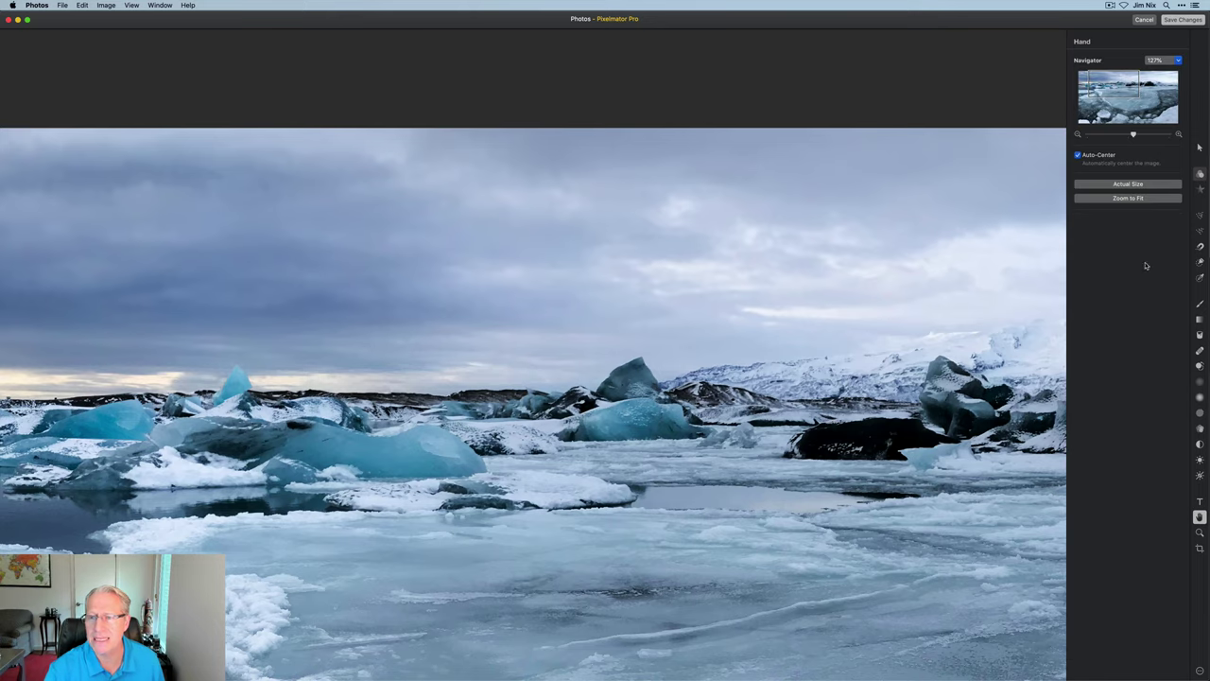
left_click(1131, 199)
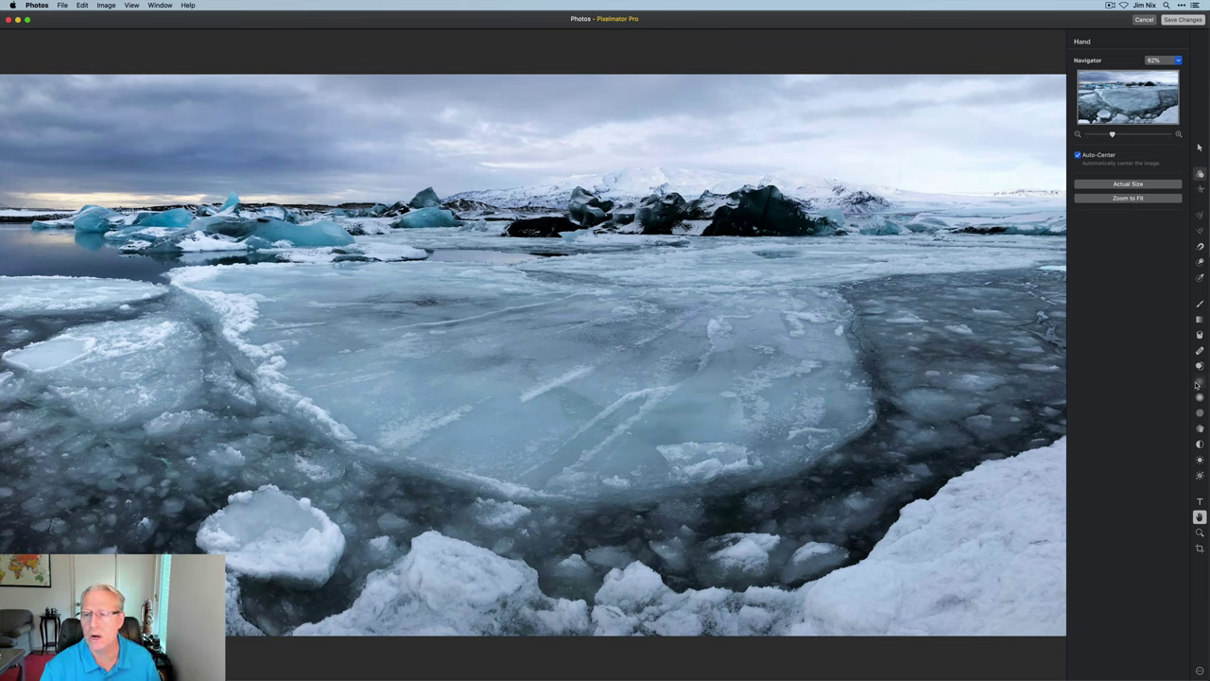
Return to colour adjustments and save the softened-sky edits to Photos with Preserve Edits.
left_click(1200, 382)
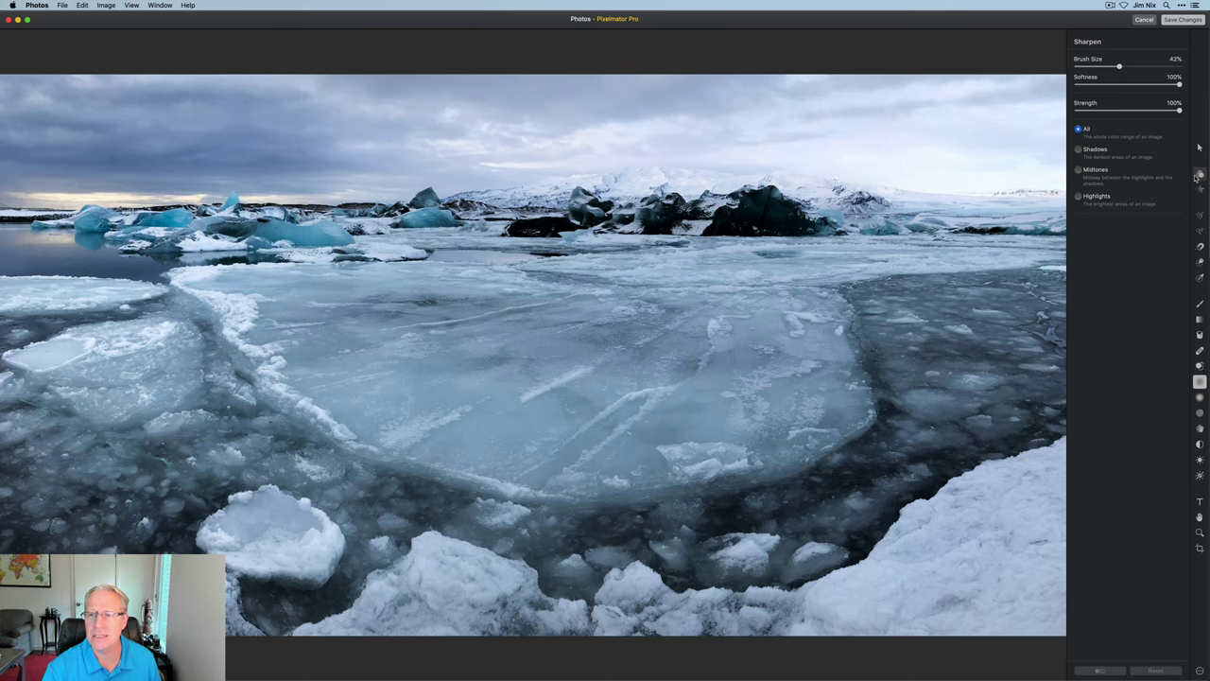
left_click(1200, 174)
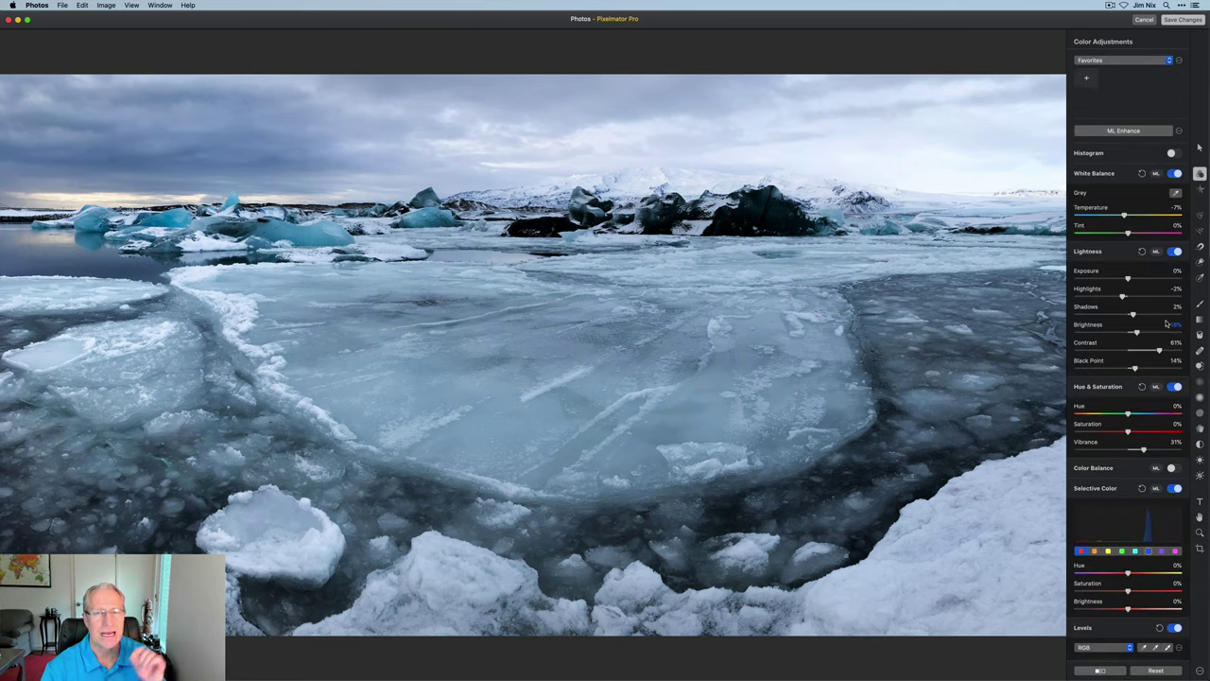
left_click(1189, 21)
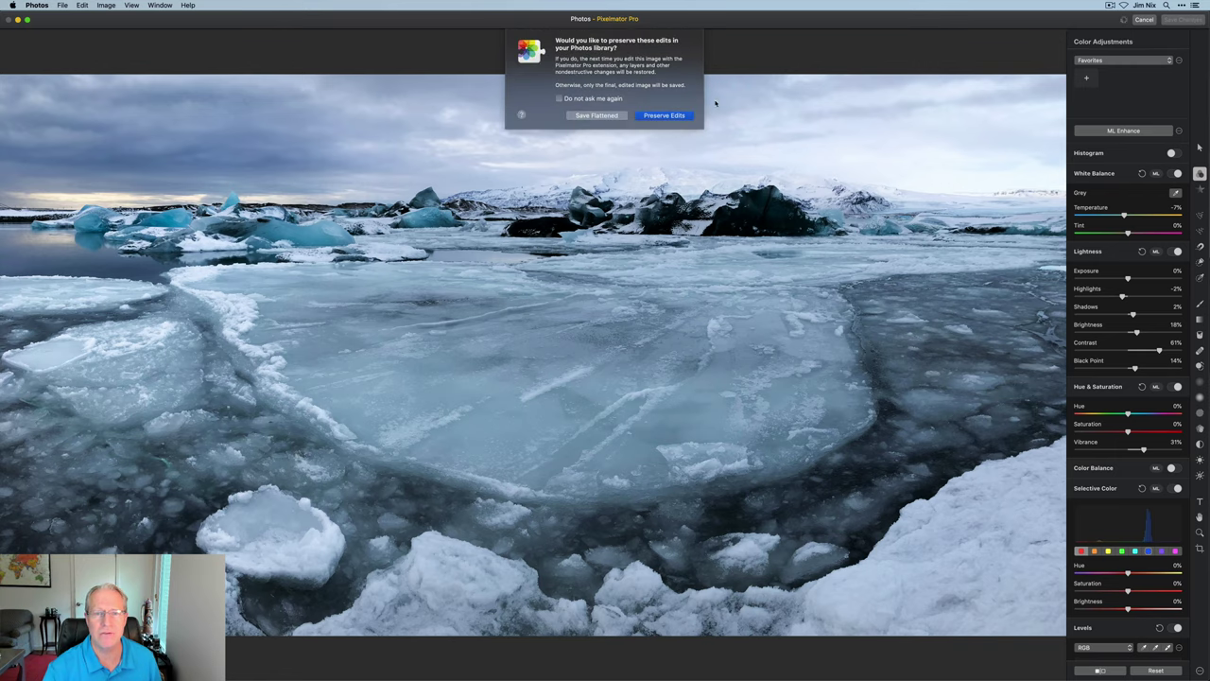
left_click(672, 117)
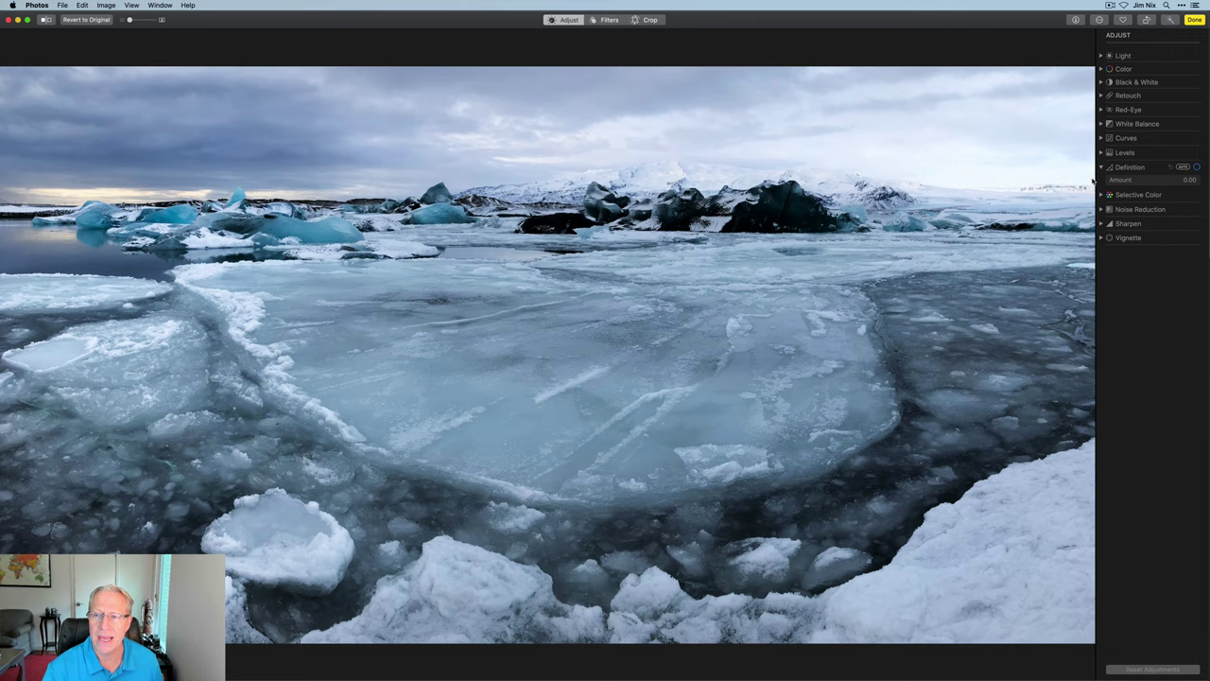
Set the Definition Amount to 0.31, toggling Definition off and on to compare.
left_click_drag(1108, 182, 1129, 179)
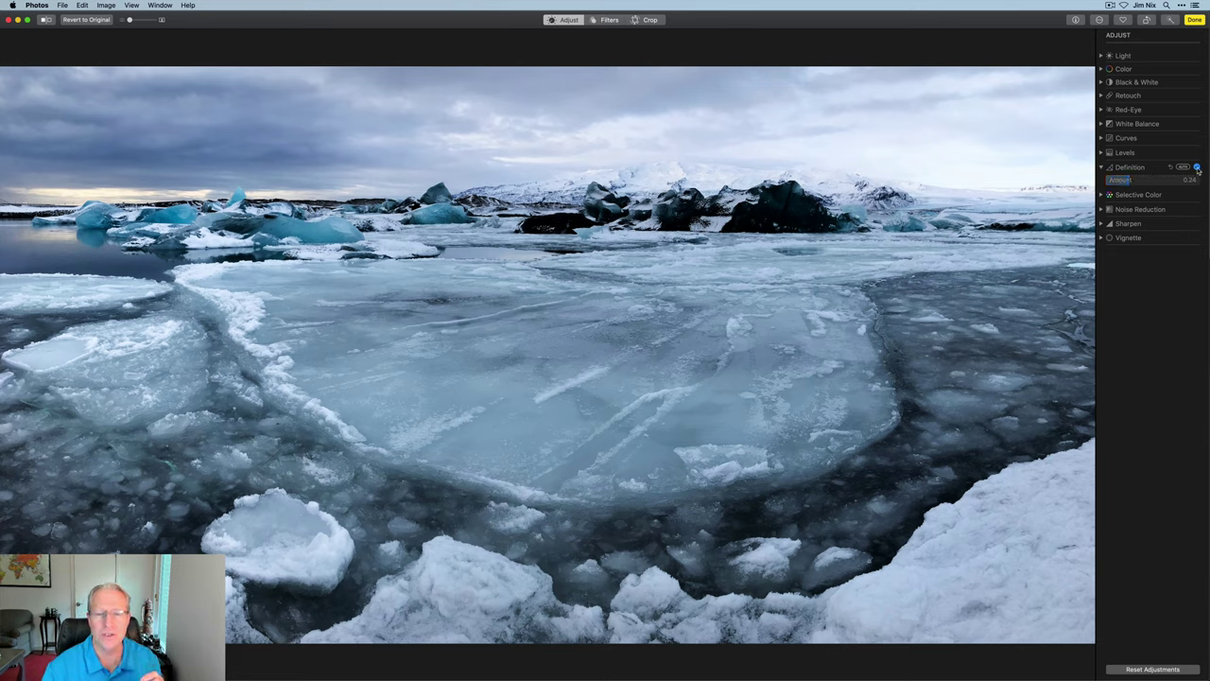
left_click(1196, 168)
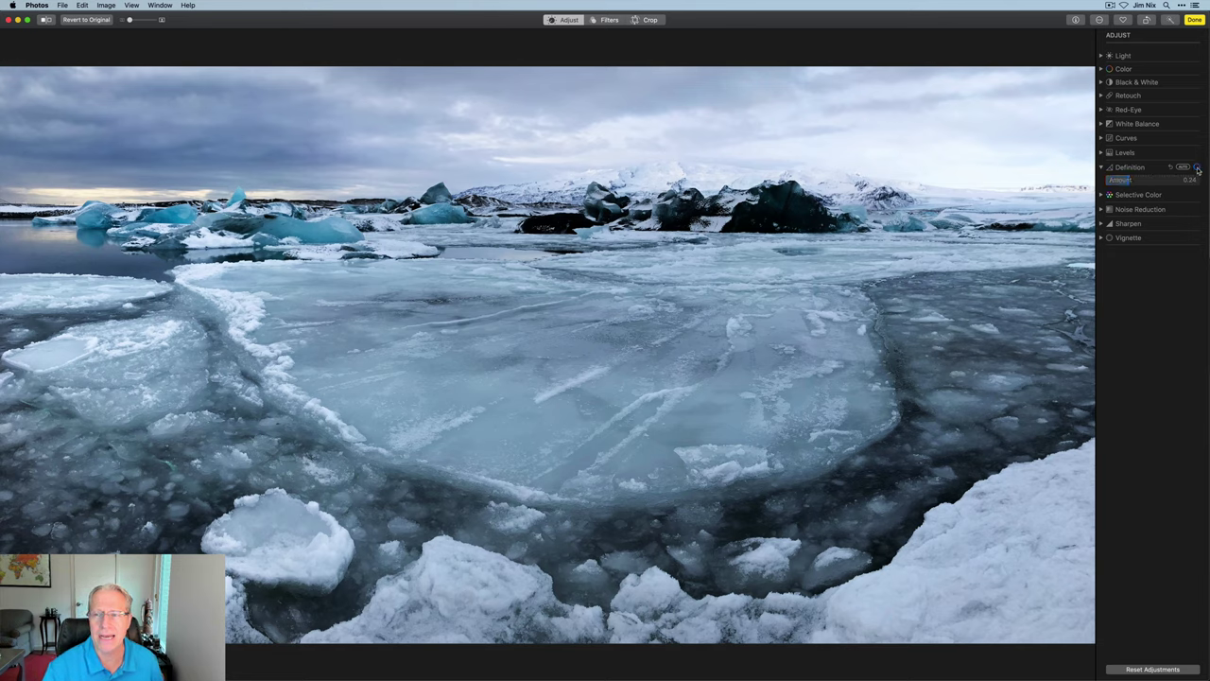
left_click(1196, 168)
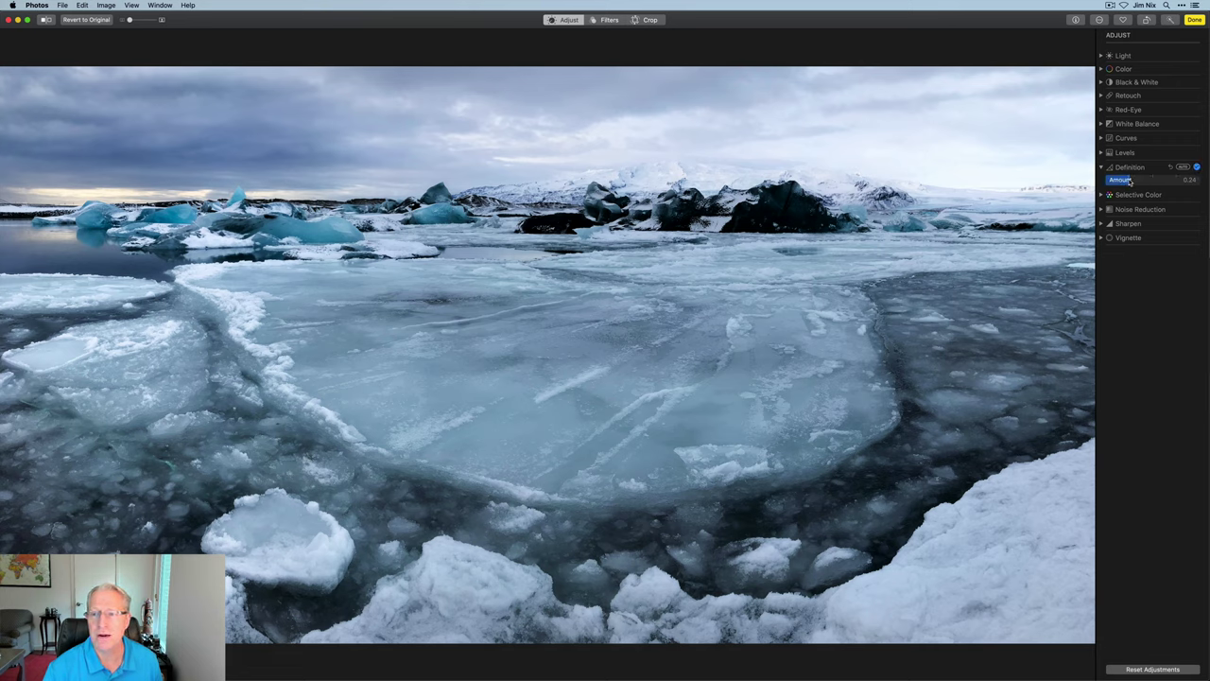
mouse_move(1144, 180)
left_mouse_down()
mouse_move(1172, 179)
mouse_move(1138, 179)
left_mouse_up()
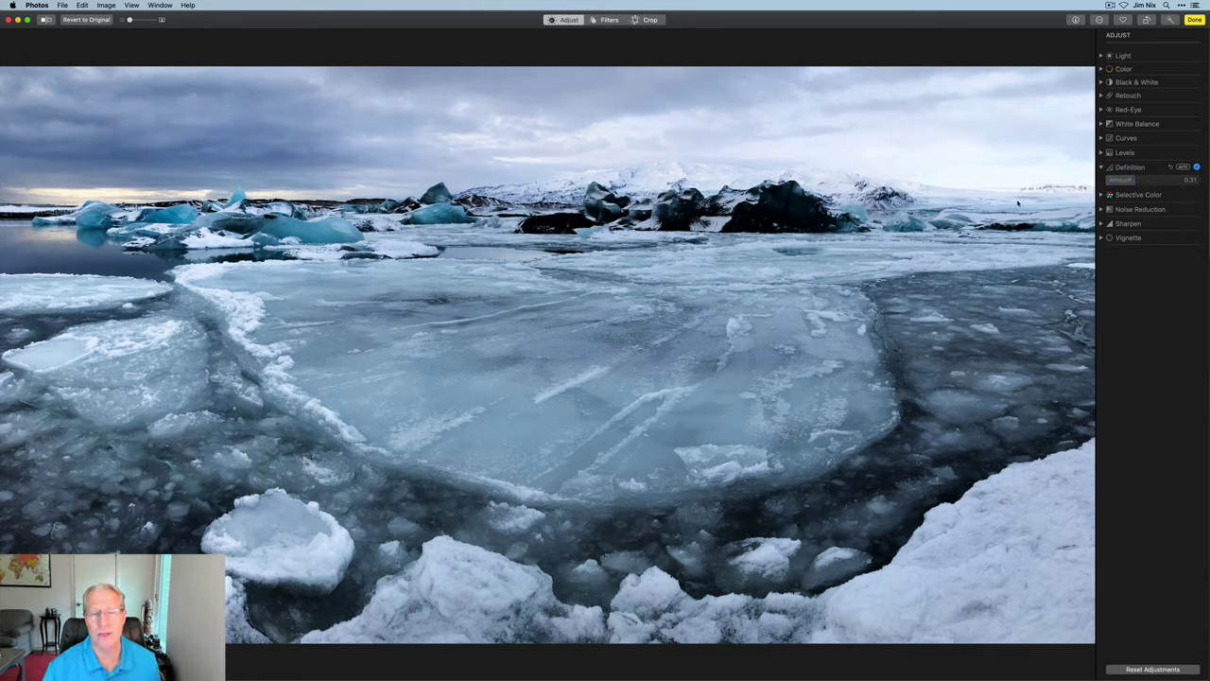
Finish with Done to leave Photos edit mode, keeping Definition at 0.31.
left_click(1193, 19)
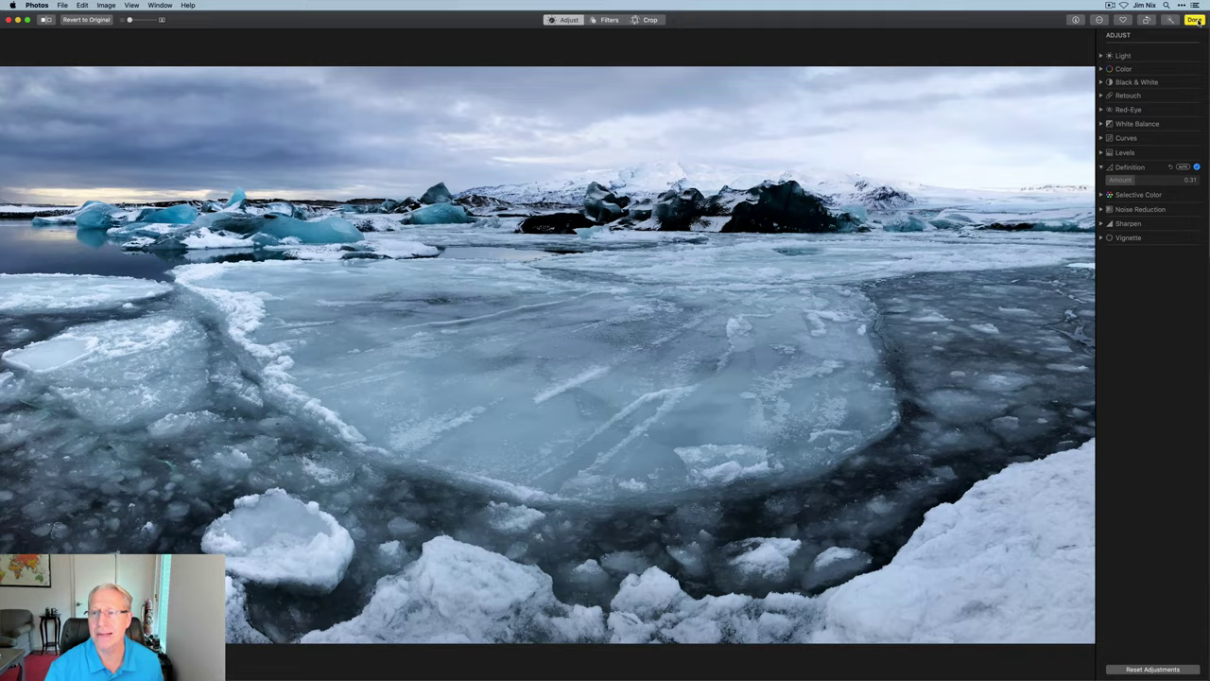